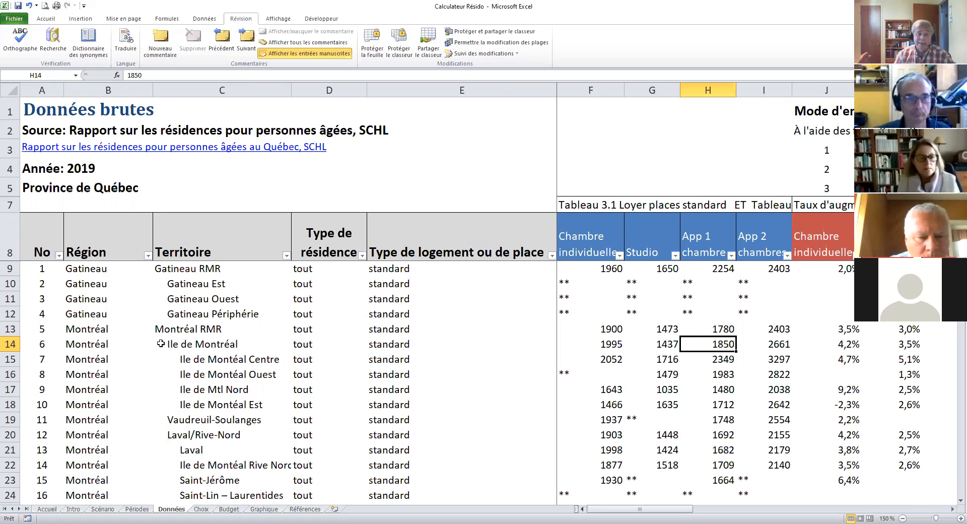
# Examine the Région and Territoire entries in the raw data, from the Gatineau RMR row down to the Québec RMR rows
pyautogui.click(45, 190)
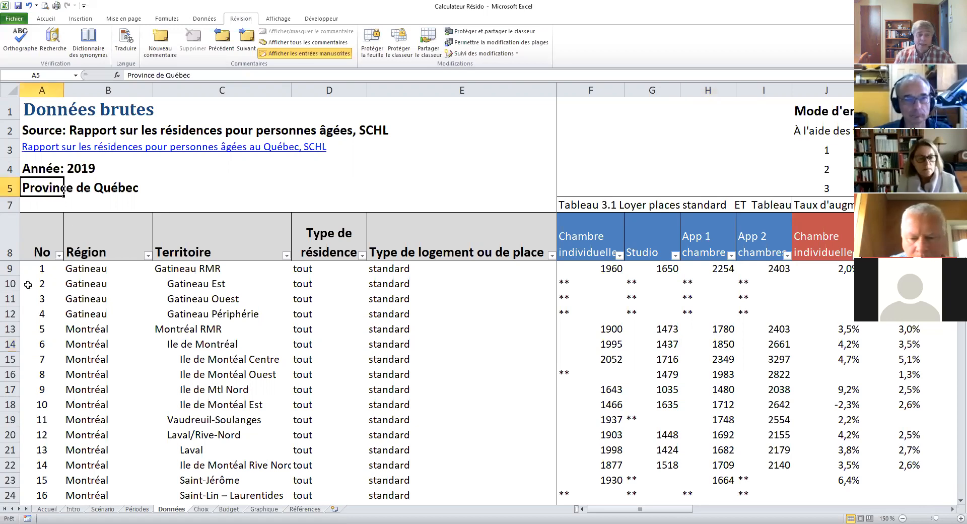
pyautogui.click(9, 269)
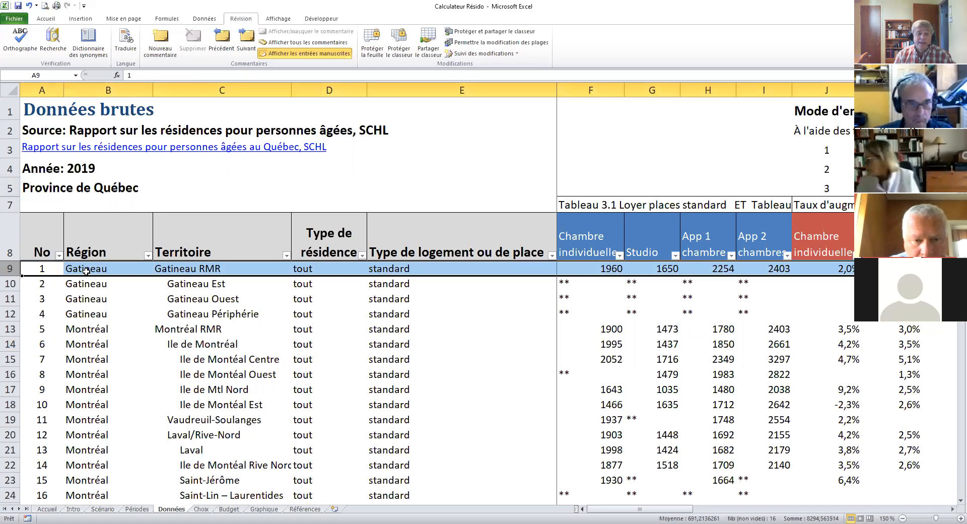
pyautogui.press('Right')
pyautogui.click(241, 271)
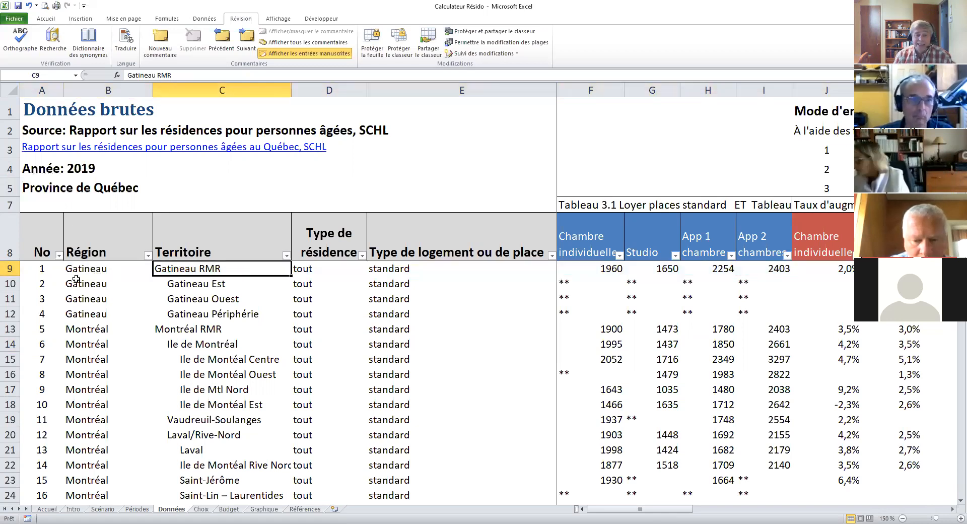
pyautogui.press('Left')
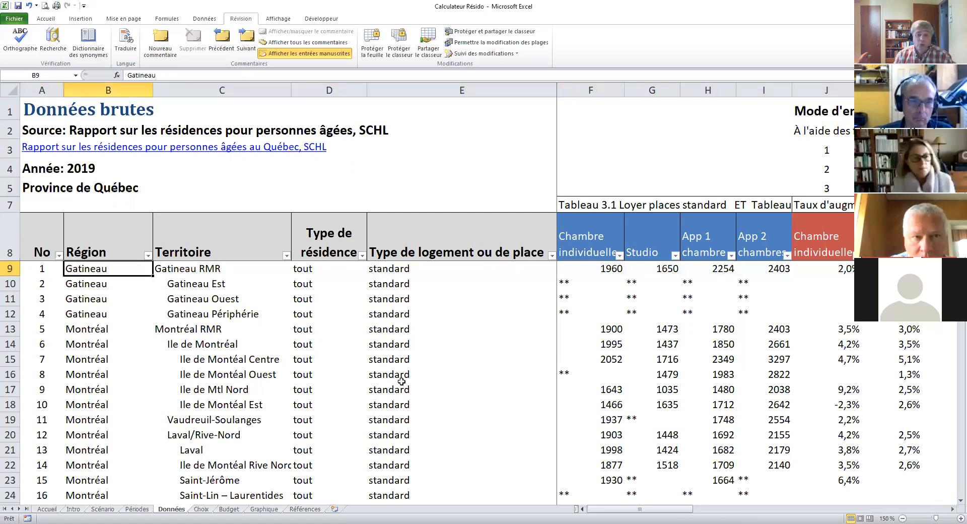
pyautogui.click(954, 501)
pyautogui.click(957, 501)
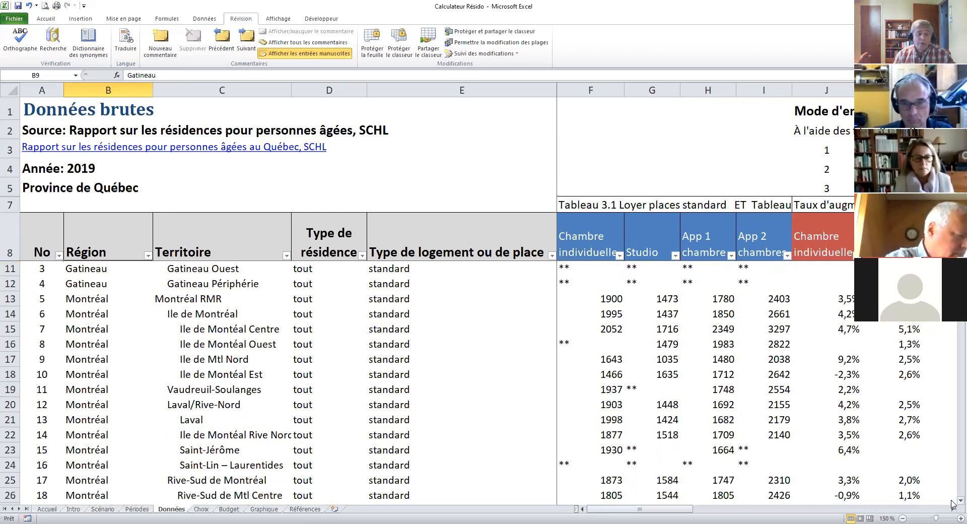
pyautogui.click(956, 501)
pyautogui.click(954, 502)
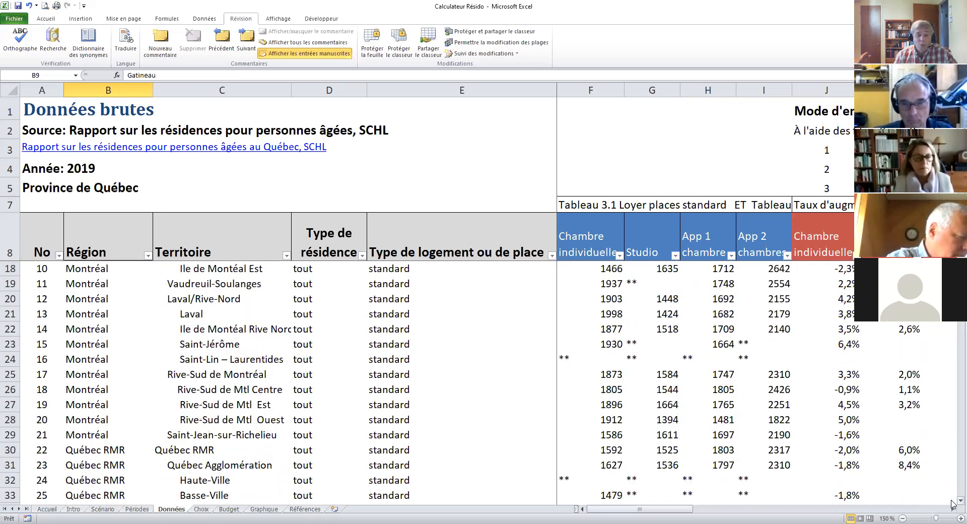
pyautogui.click(954, 501)
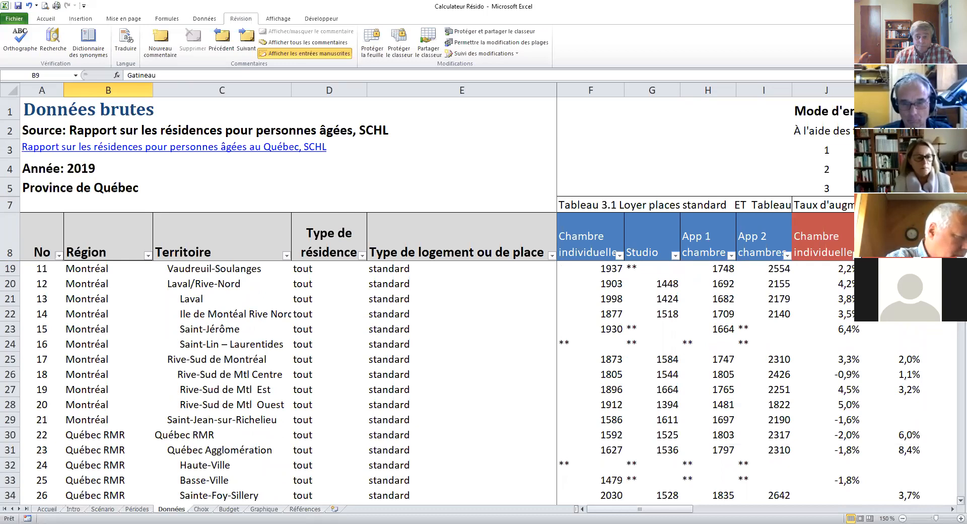
pyautogui.scroll(4, 439, 381)
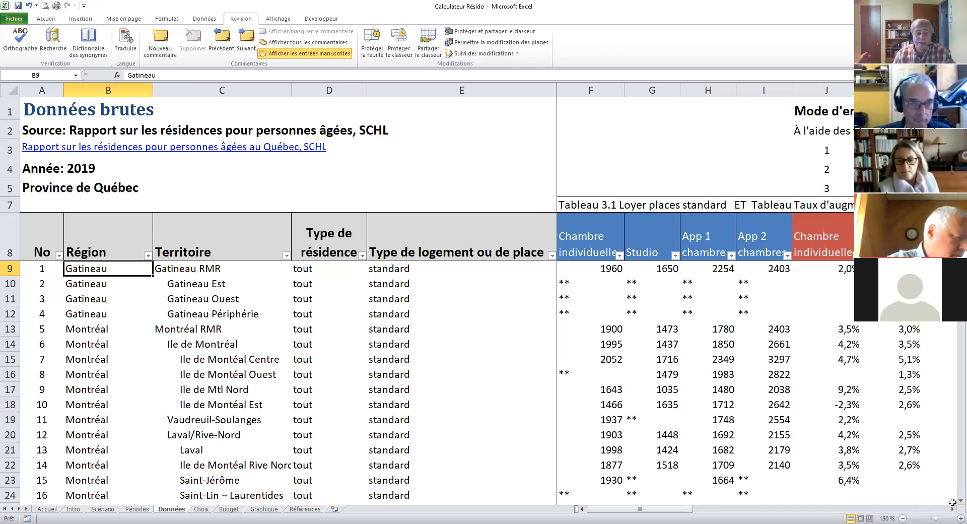
# Examine the data columns across the table, from the rents and average rates of increase to Tableau 1.3 Soins assidus
pyautogui.click(926, 512)
pyautogui.click(927, 513)
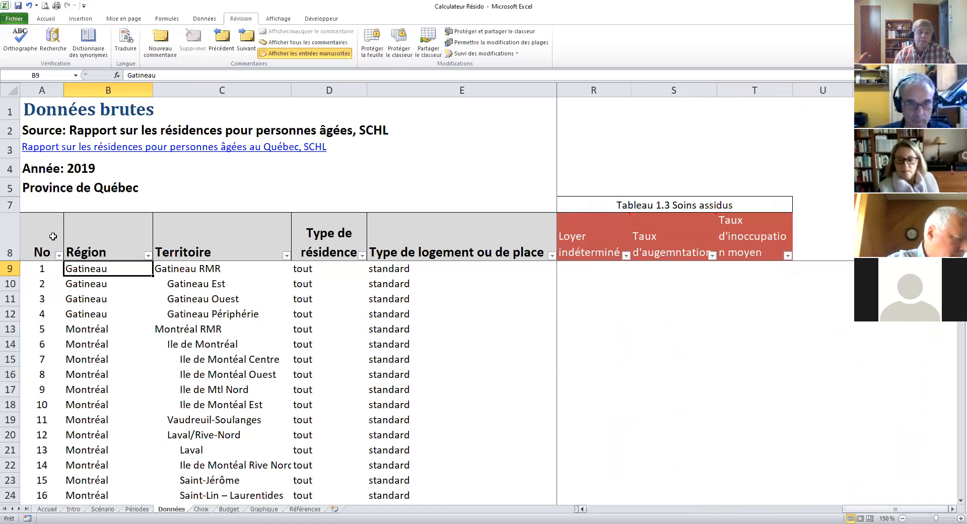
pyautogui.press('Up')
pyautogui.press('Down')
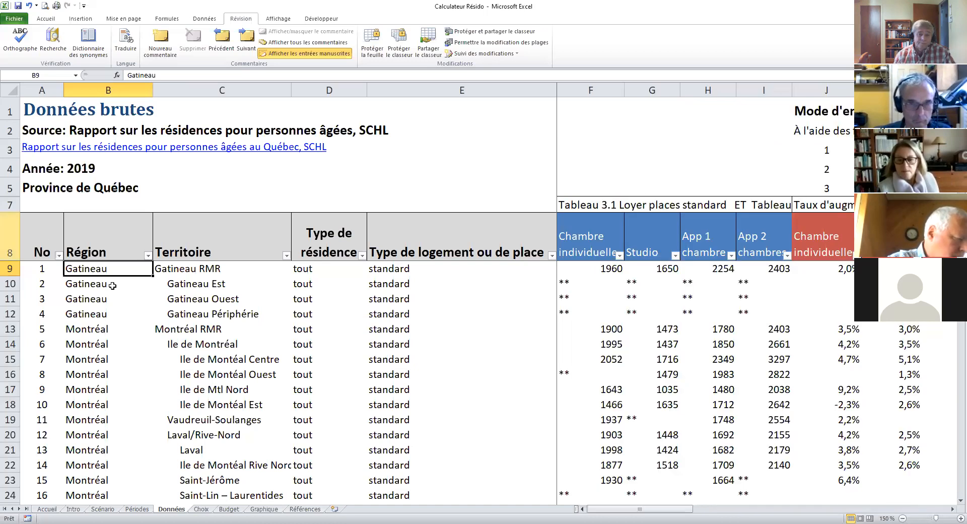
pyautogui.click(953, 510)
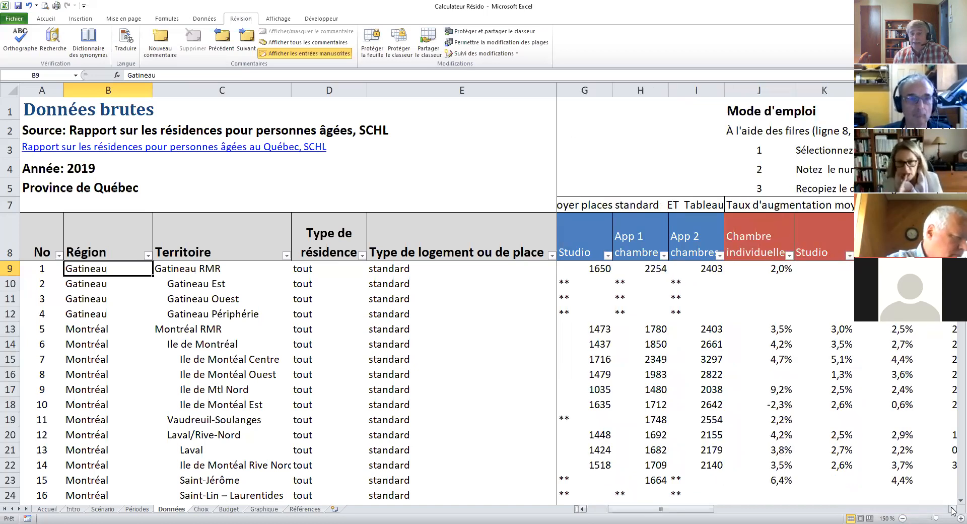
pyautogui.hscroll(2, 689, 155)
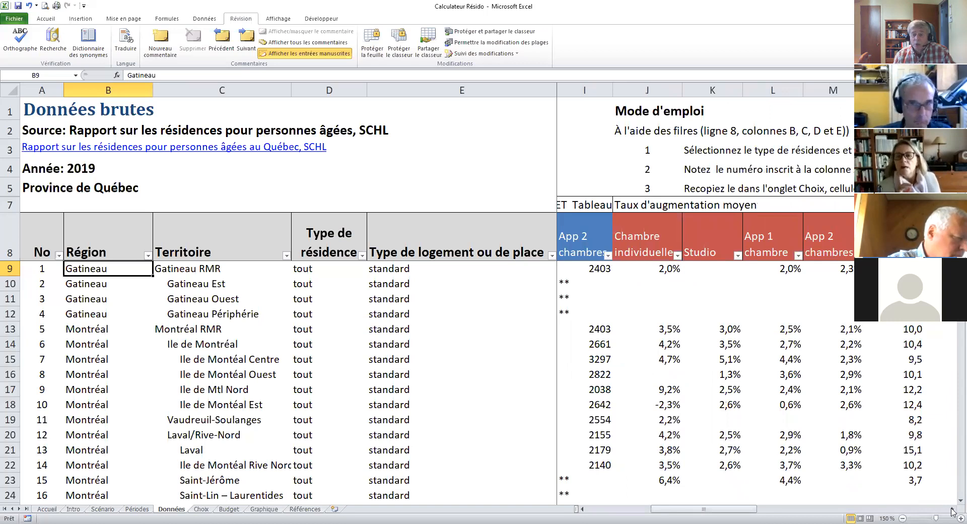
pyautogui.click(618, 510)
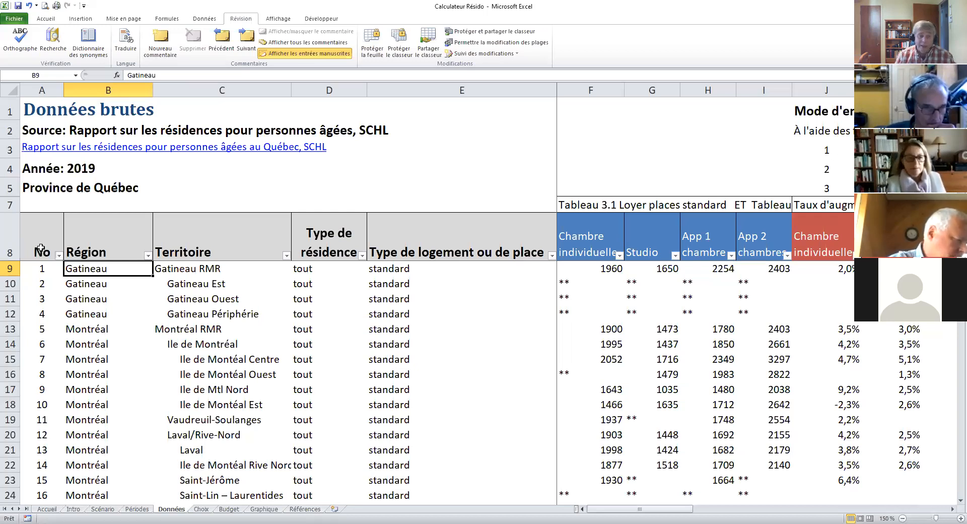
# Filter the Région column to show only Québec RMR
pyautogui.click(147, 255)
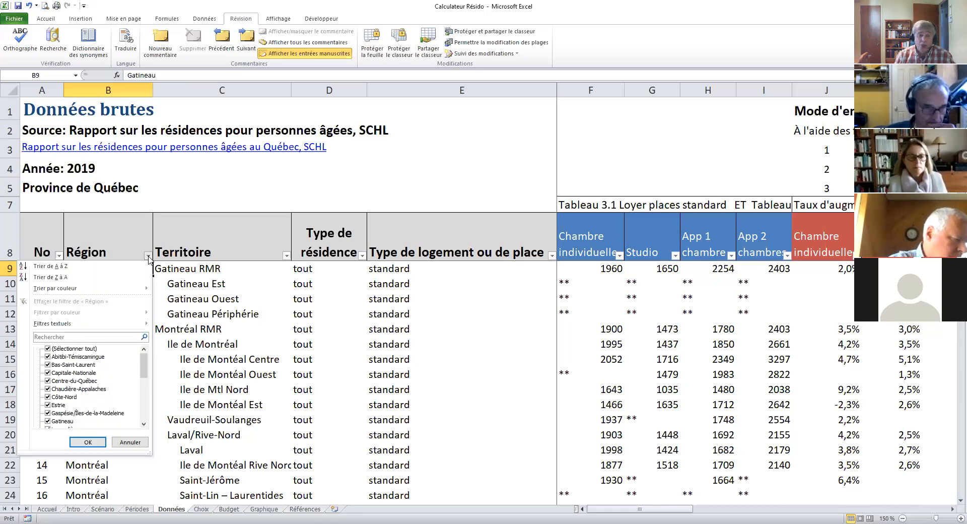
pyautogui.click(53, 350)
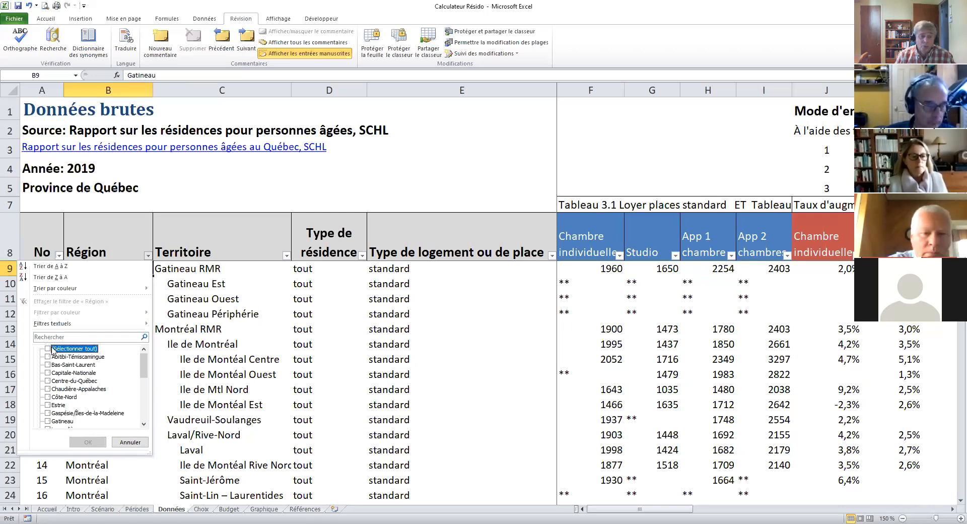
pyautogui.click(144, 414)
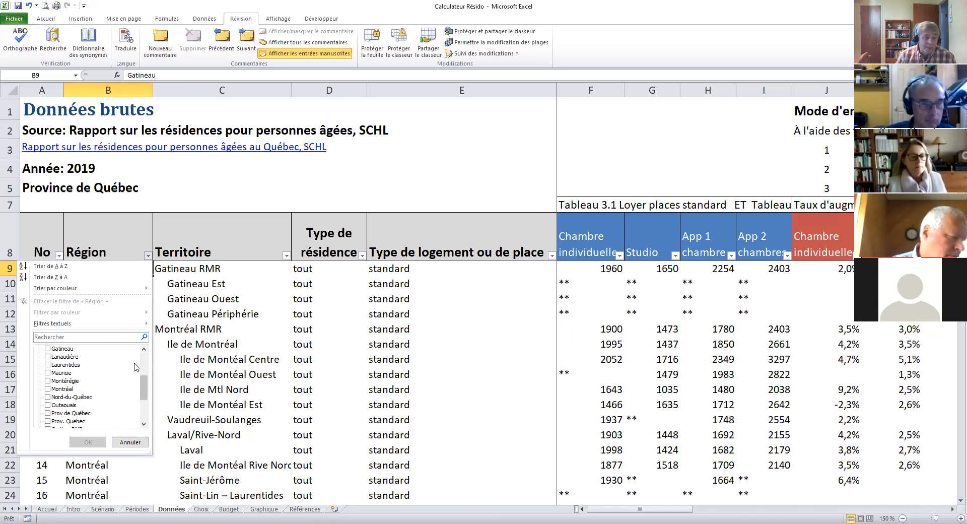
pyautogui.click(145, 424)
pyautogui.click(144, 425)
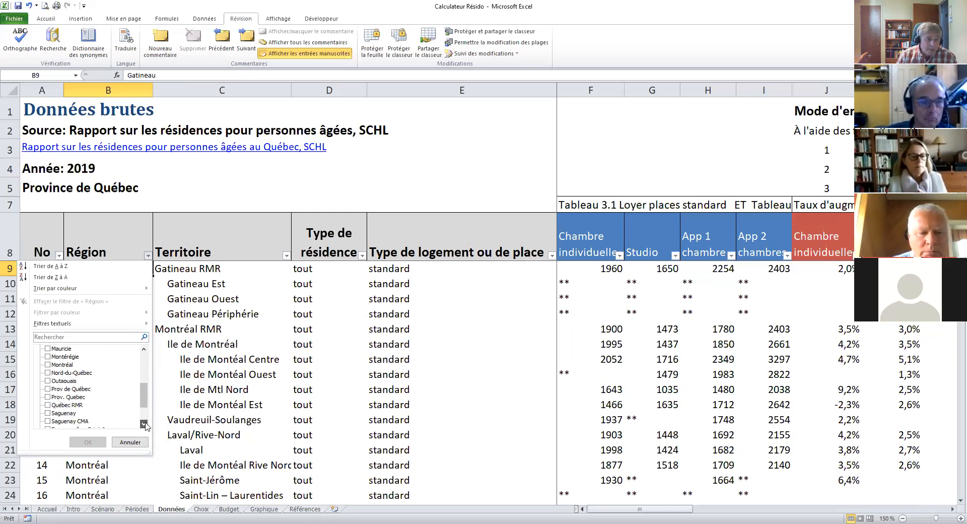
pyautogui.click(145, 425)
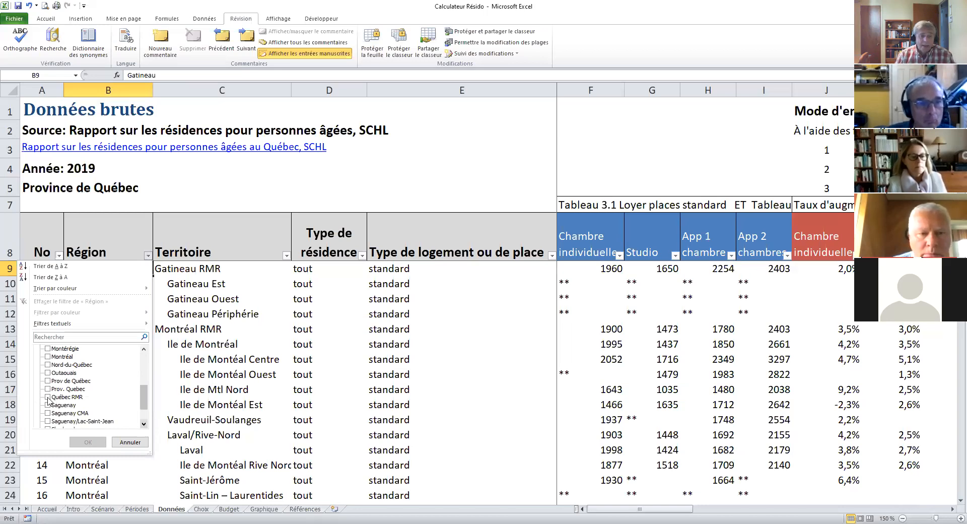
pyautogui.click(48, 398)
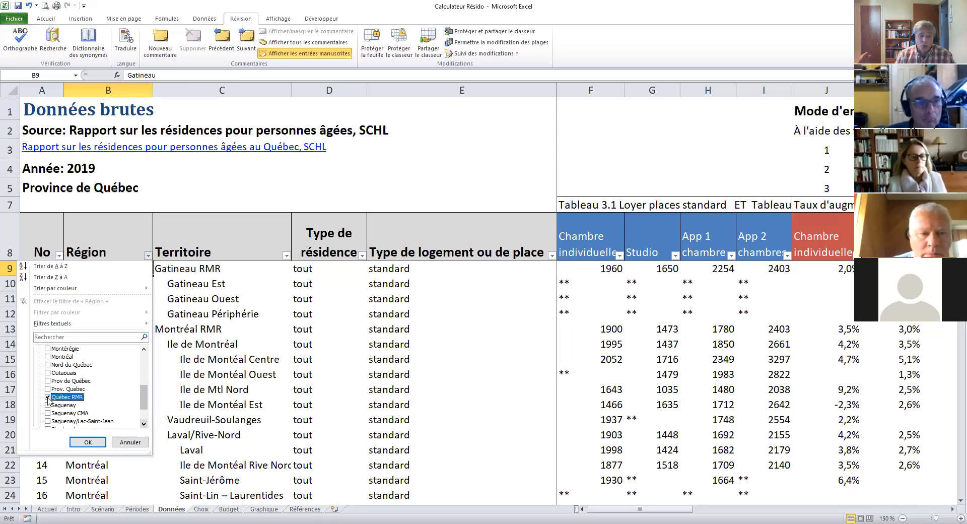
pyautogui.click(95, 444)
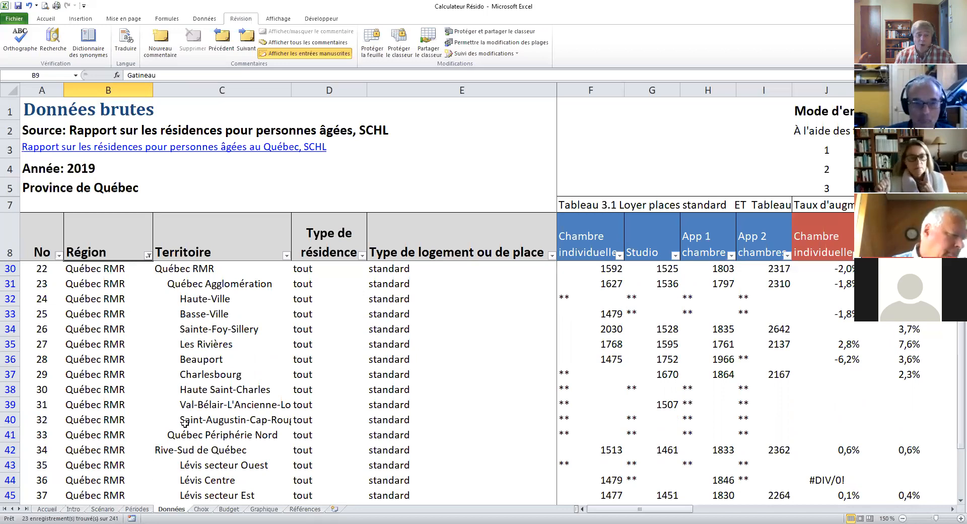
# Examine the territories of the filtered Québec RMR list, including Haute-Ville, Lévis secteur Ouest and the soins assidus rows
pyautogui.click(189, 271)
pyautogui.click(230, 301)
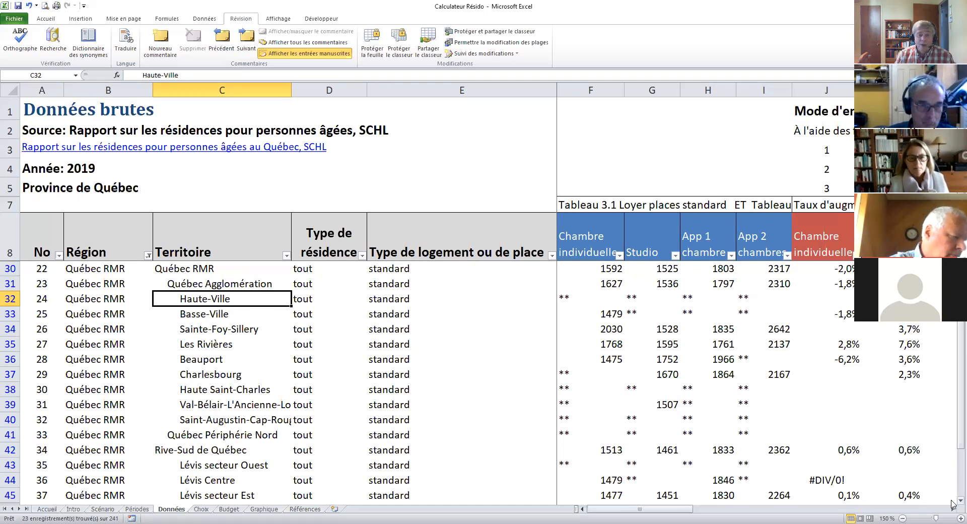
pyautogui.scroll(-1, 952, 502)
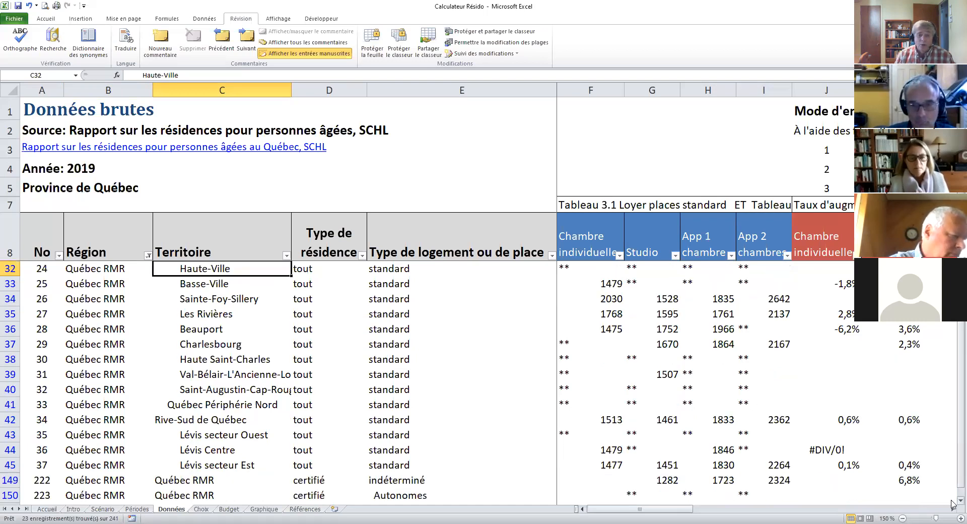
pyautogui.scroll(-3, 952, 504)
pyautogui.scroll(-1, 318, 332)
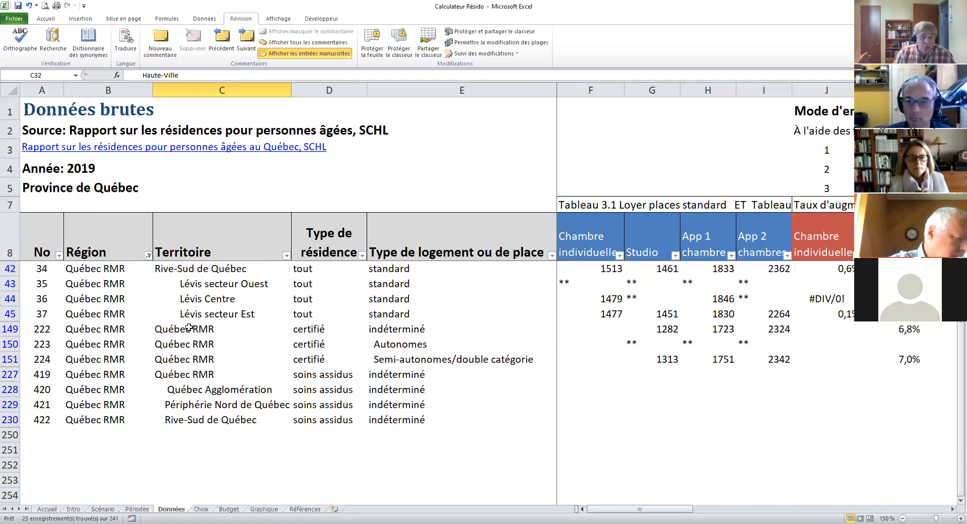
pyautogui.click(288, 393)
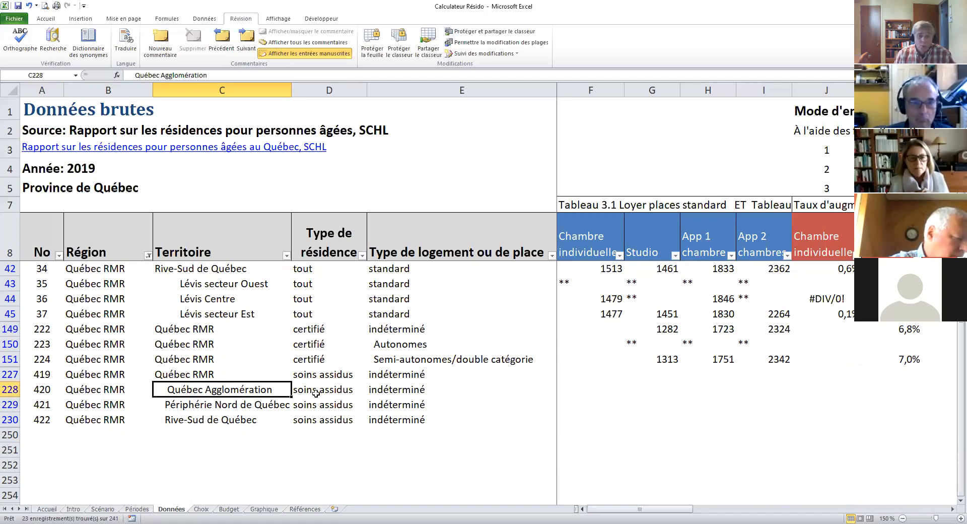
pyautogui.click(203, 376)
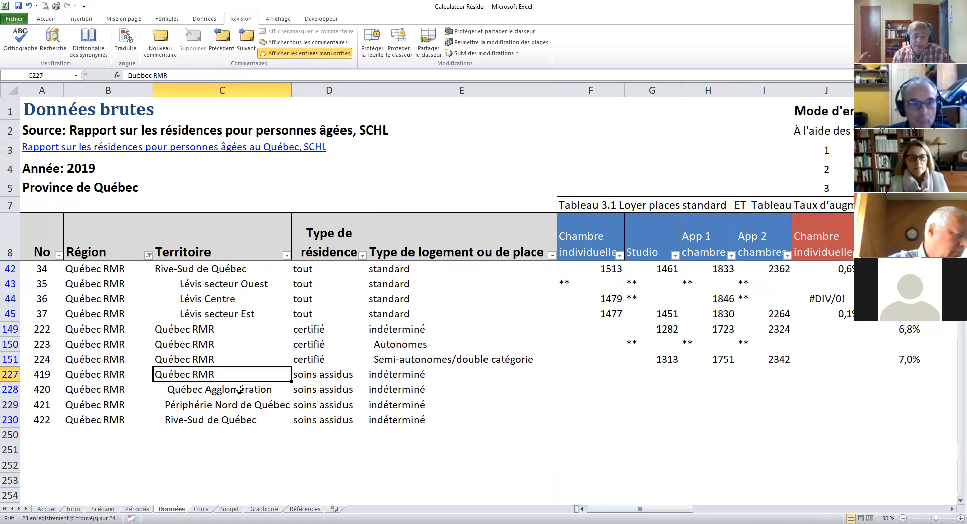
pyautogui.click(235, 407)
pyautogui.click(210, 419)
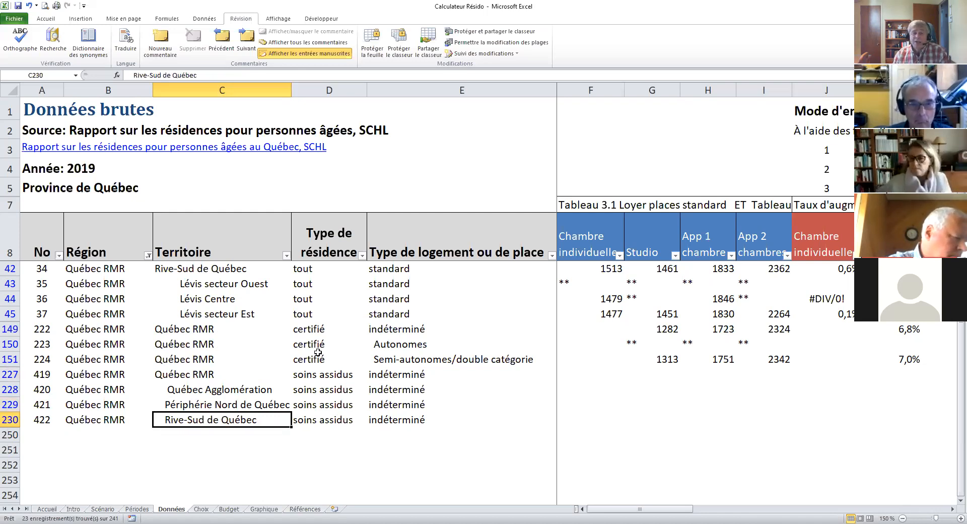
pyautogui.click(212, 286)
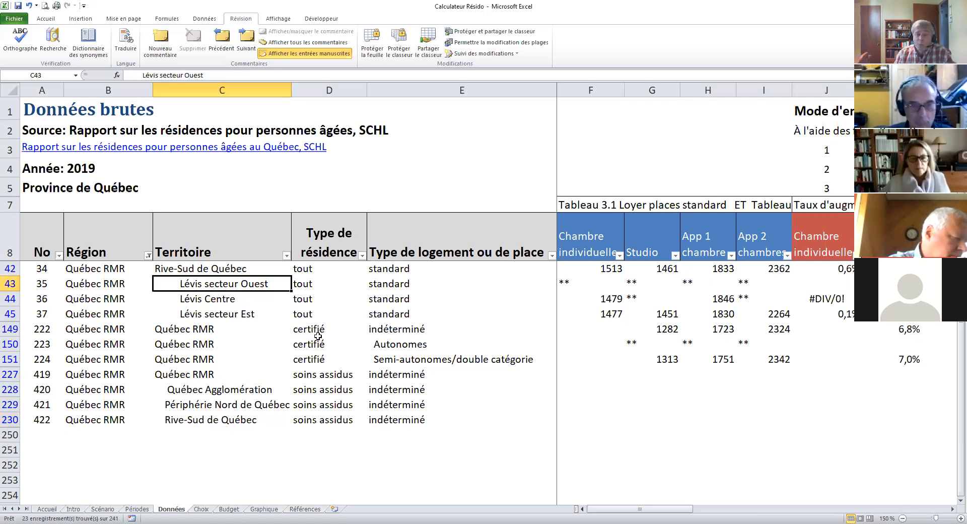
# Compare the residence types in the filtered list, highlighting the tout rows 35 to 45, the certifié rows 149 to 151 and the first soins assidus cell
pyautogui.scroll(1, 318, 335)
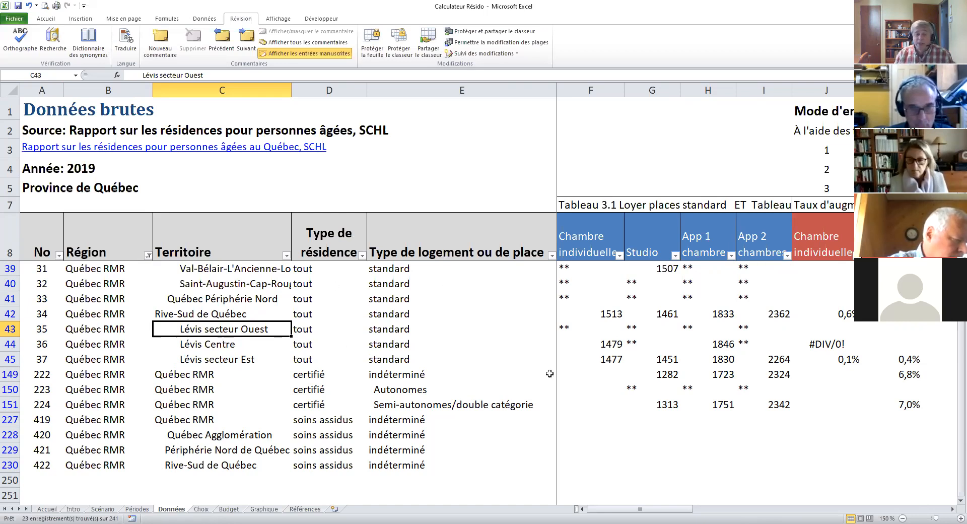
pyautogui.scroll(1, 546, 373)
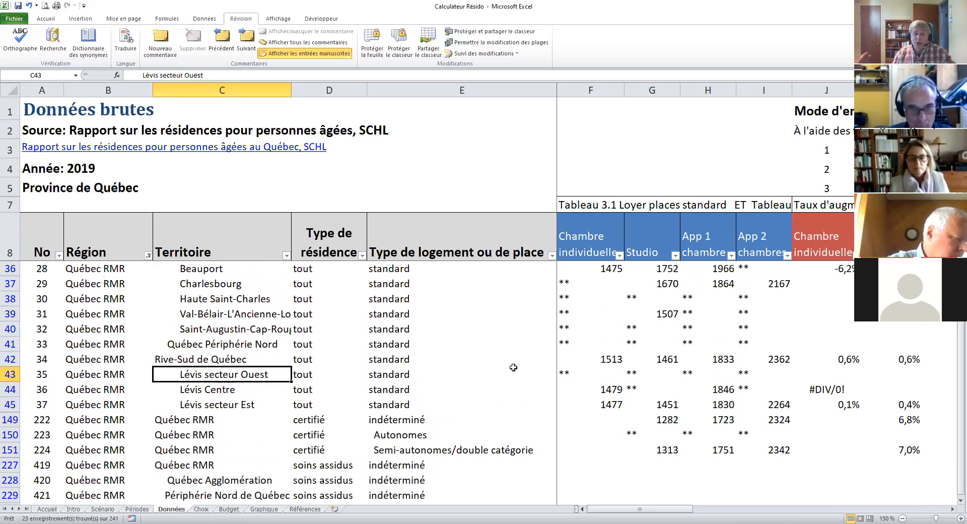
pyautogui.click(299, 406)
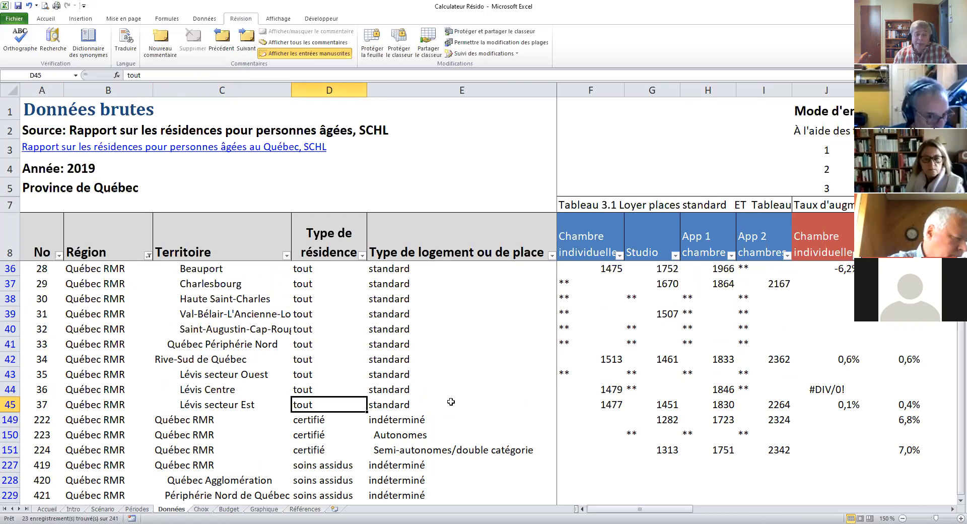
pyautogui.click(10, 404)
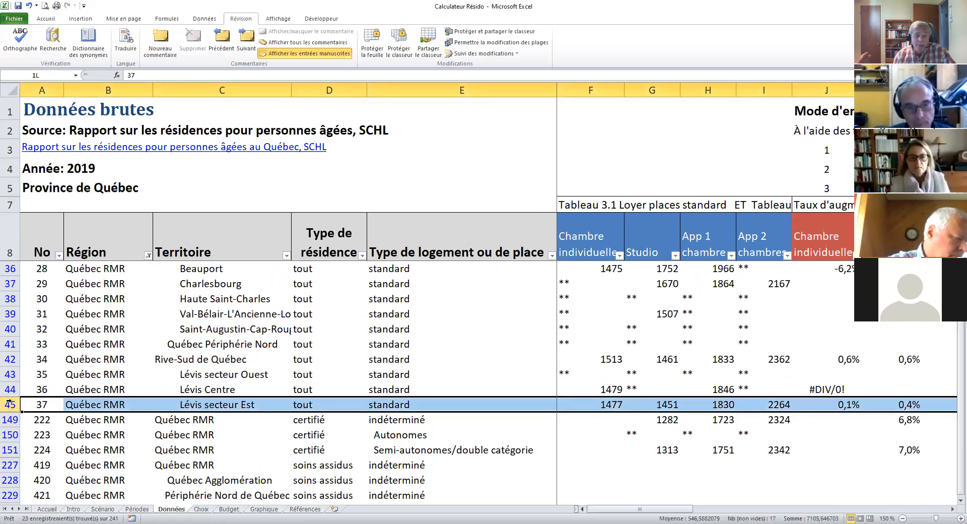
pyautogui.scroll(2, 39, 336)
pyautogui.keyDown('shift'); pyautogui.click(10, 345); pyautogui.keyUp('shift')
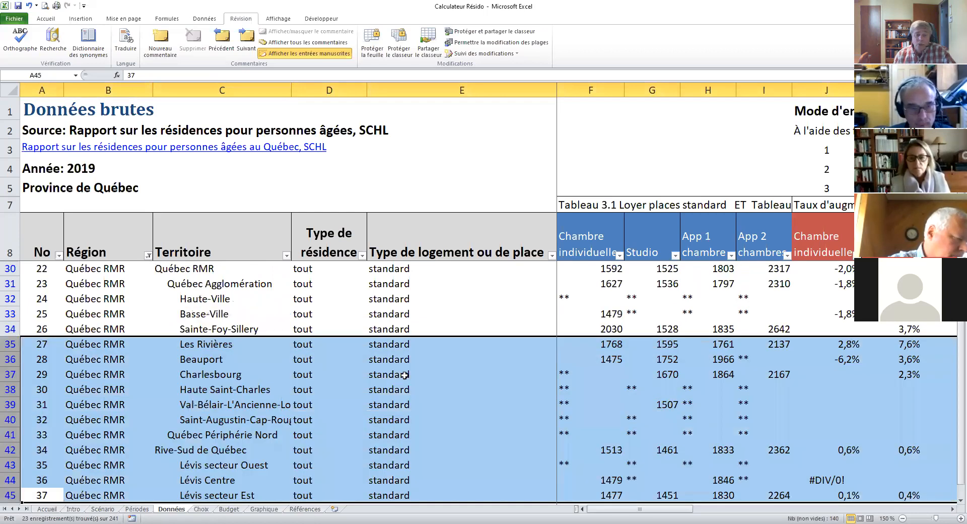
pyautogui.scroll(-4, 473, 339)
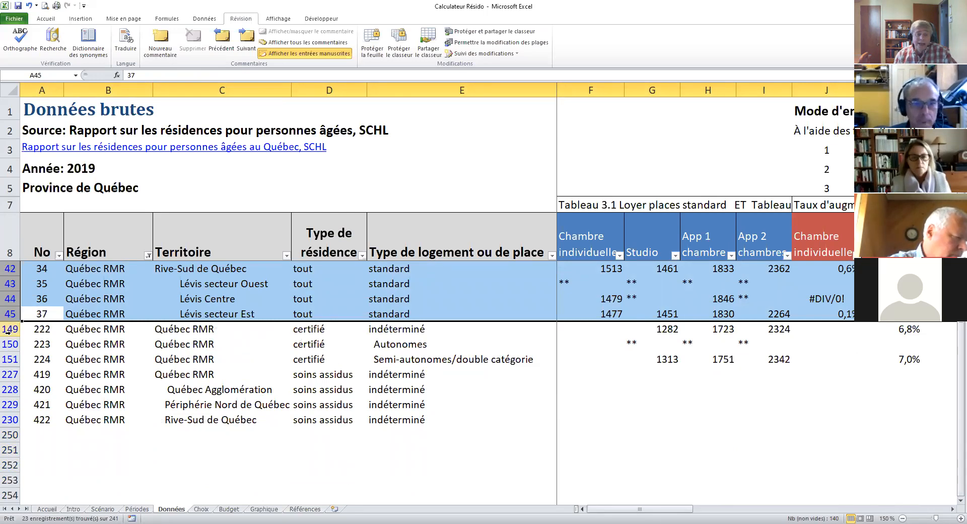
pyautogui.moveTo(9, 329); pyautogui.dragTo(10, 360)
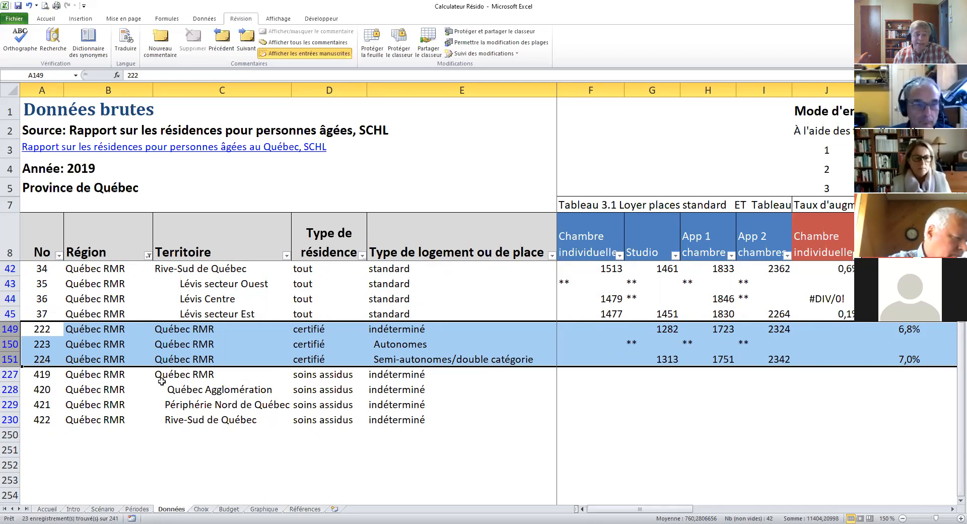
pyautogui.click(338, 376)
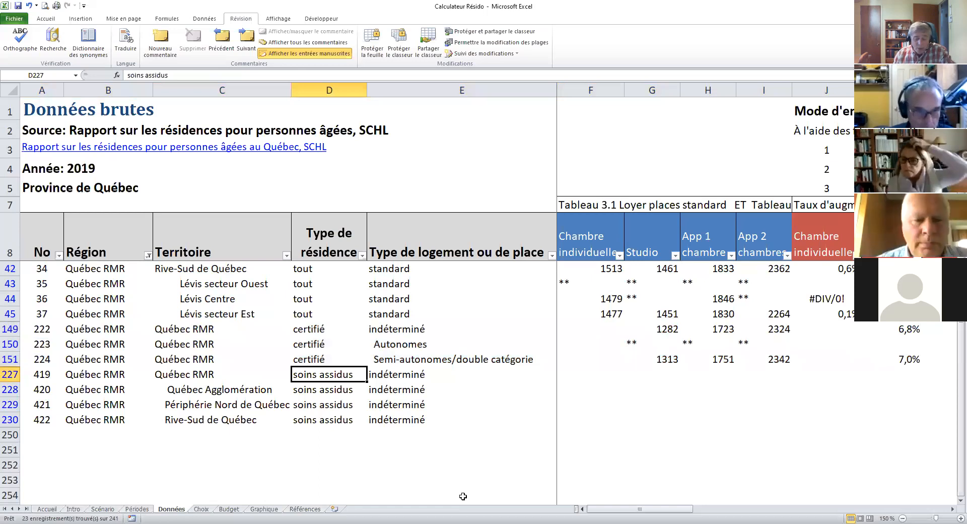
# Locate the Sainte-Foy-Sillery row with residence type tout in the filtered list and select its No cell
pyautogui.scroll(1, 463, 496)
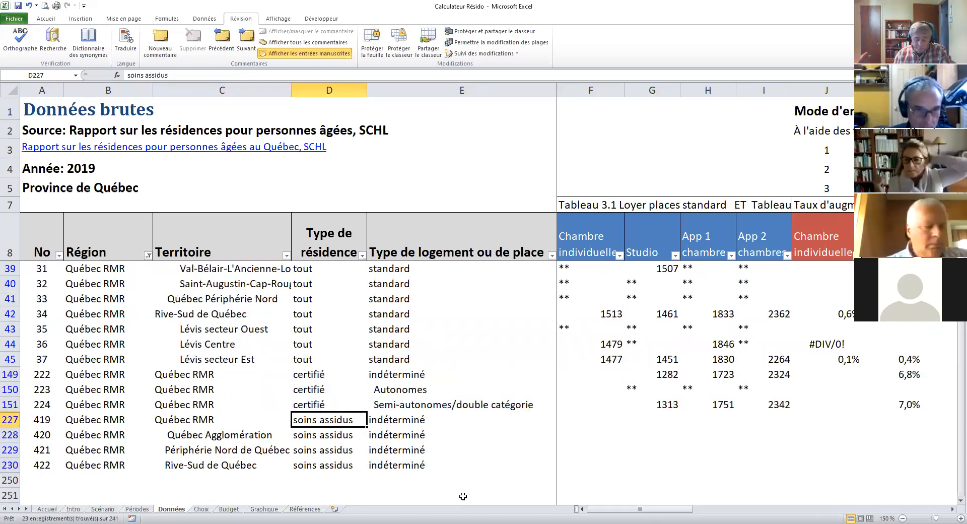
pyautogui.scroll(2, 461, 496)
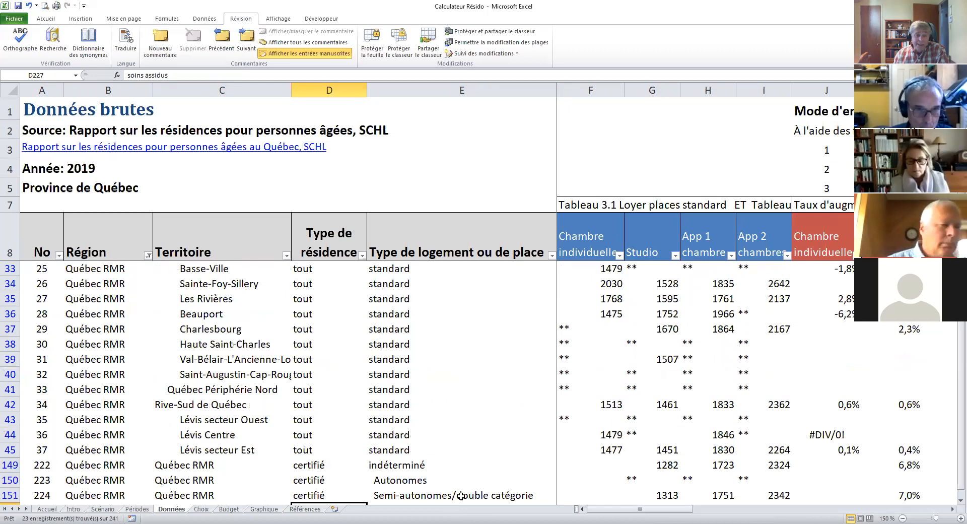
pyautogui.scroll(1, 461, 496)
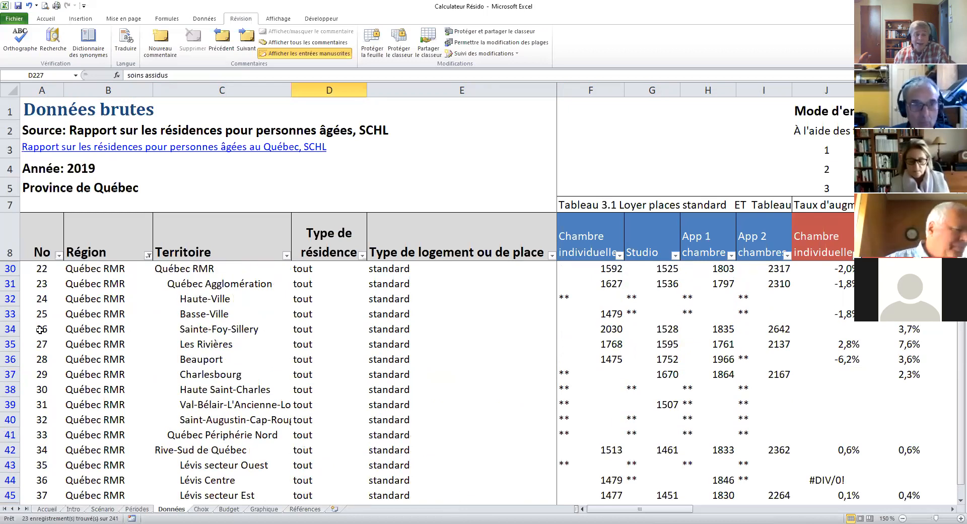
pyautogui.click(9, 328)
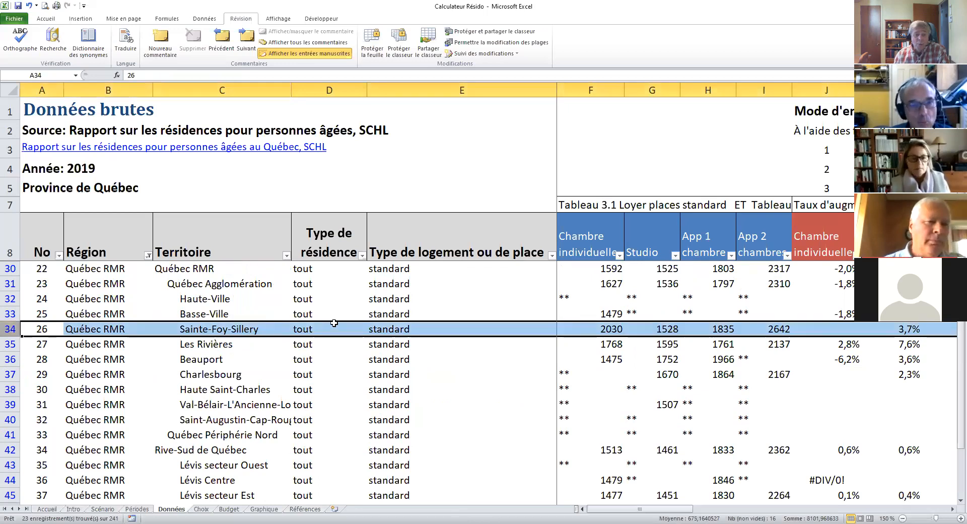
pyautogui.click(45, 330)
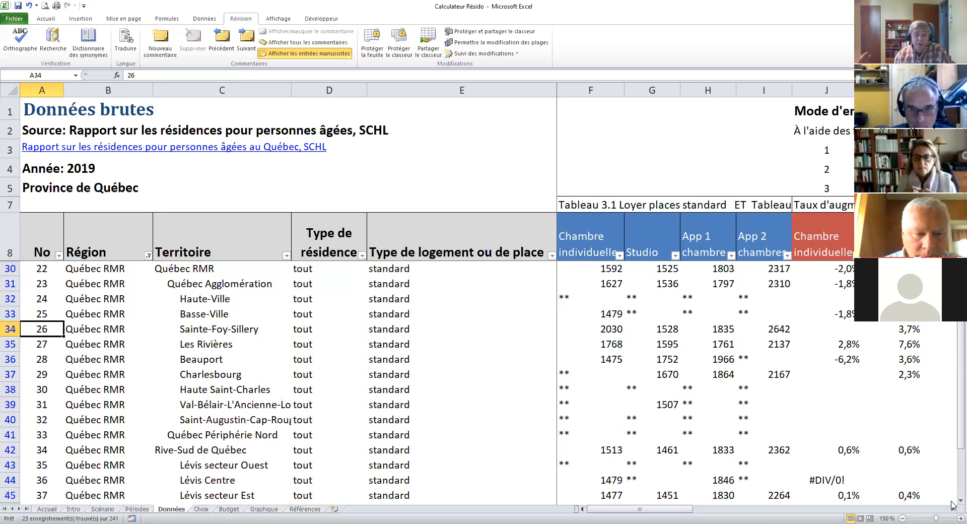
# Examine the certifié rows' numbers and place types, highlighting the Autonomes row, and the soins assidus row for Québec Agglomération
pyautogui.scroll(-2, 954, 506)
pyautogui.scroll(-3, 889, 480)
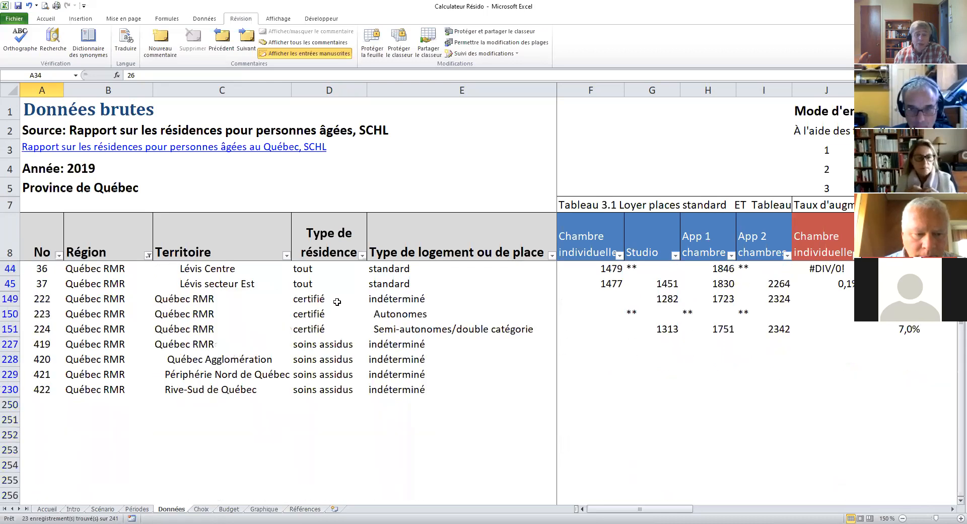
pyautogui.click(191, 300)
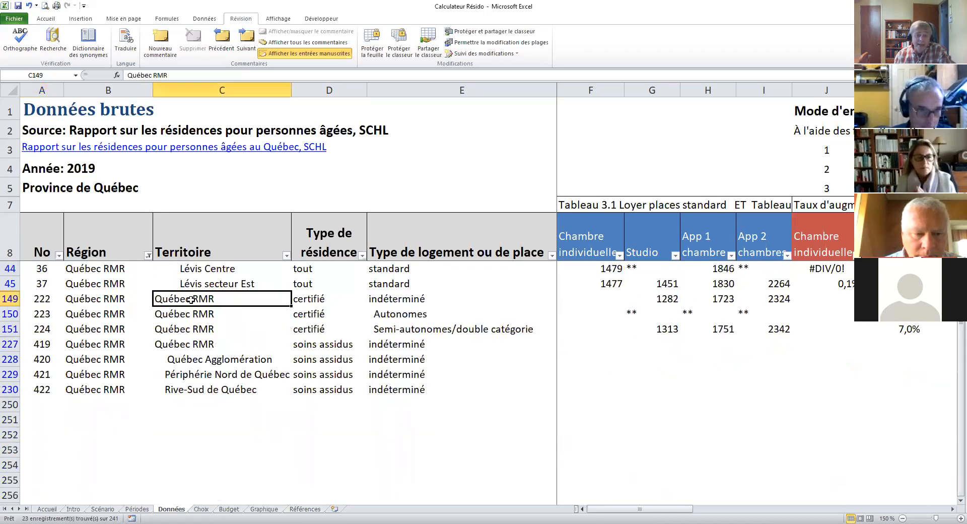
pyautogui.click(39, 301)
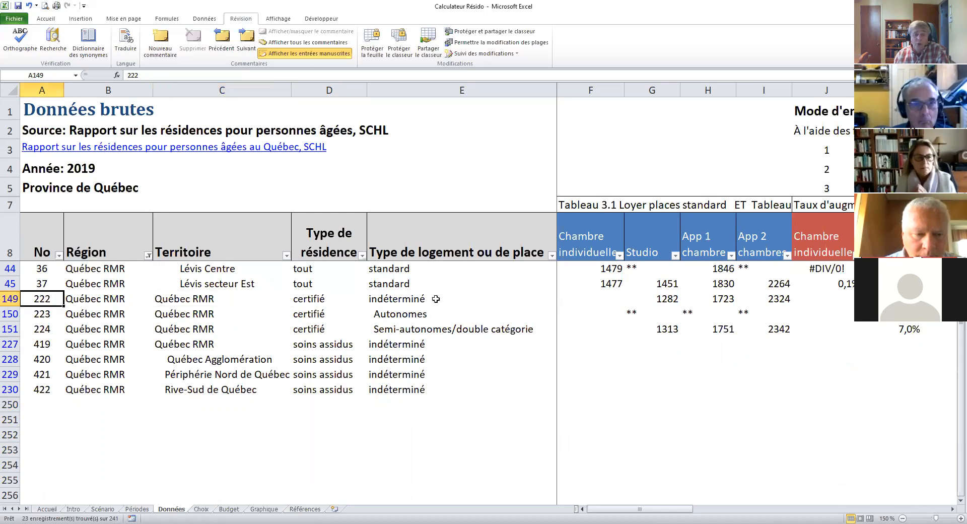
pyautogui.press('Down')
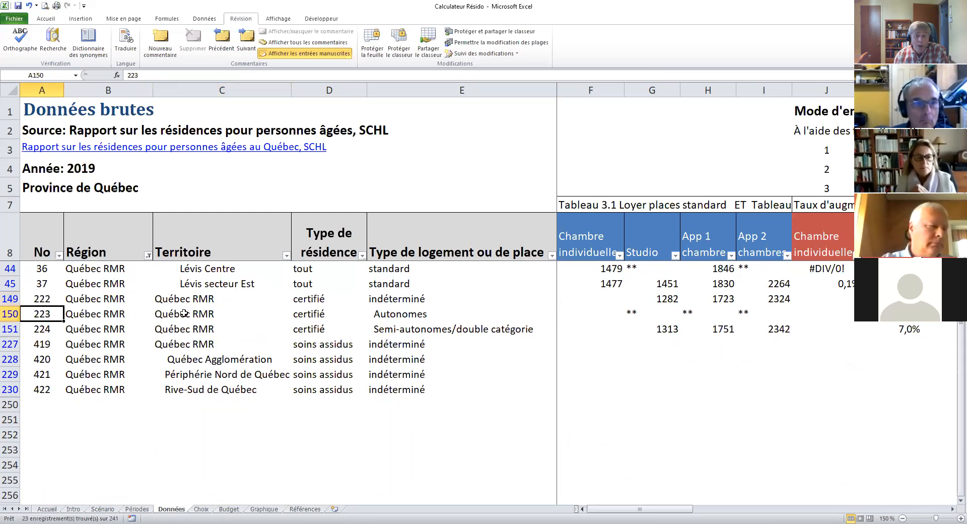
pyautogui.click(395, 315)
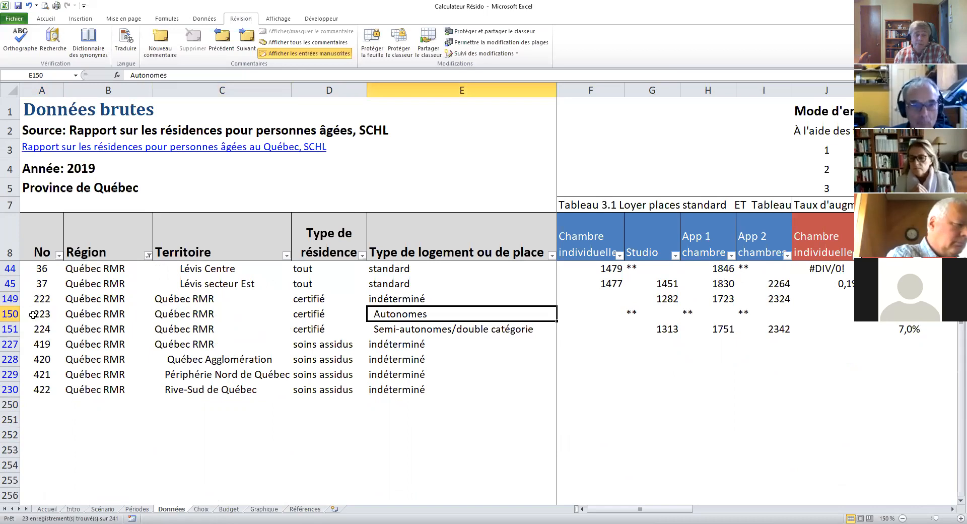
pyautogui.click(8, 314)
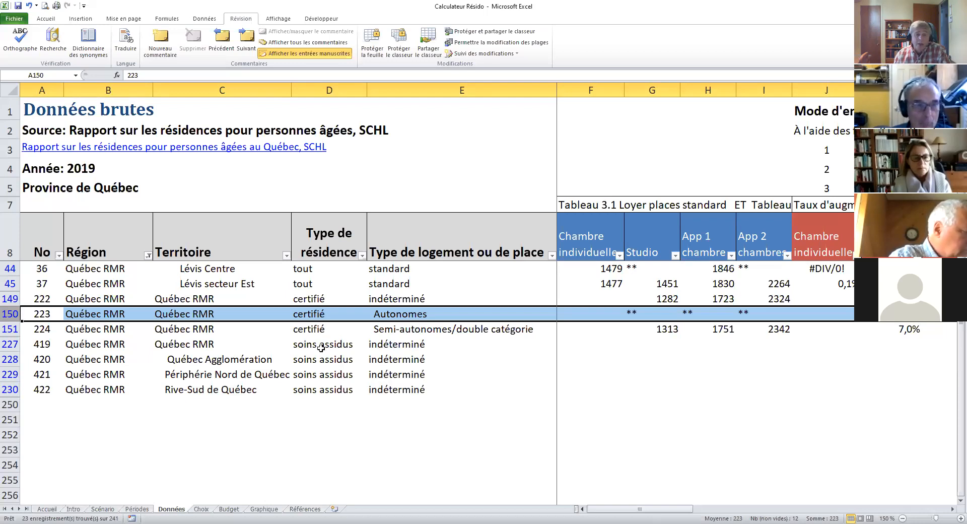
pyautogui.click(192, 360)
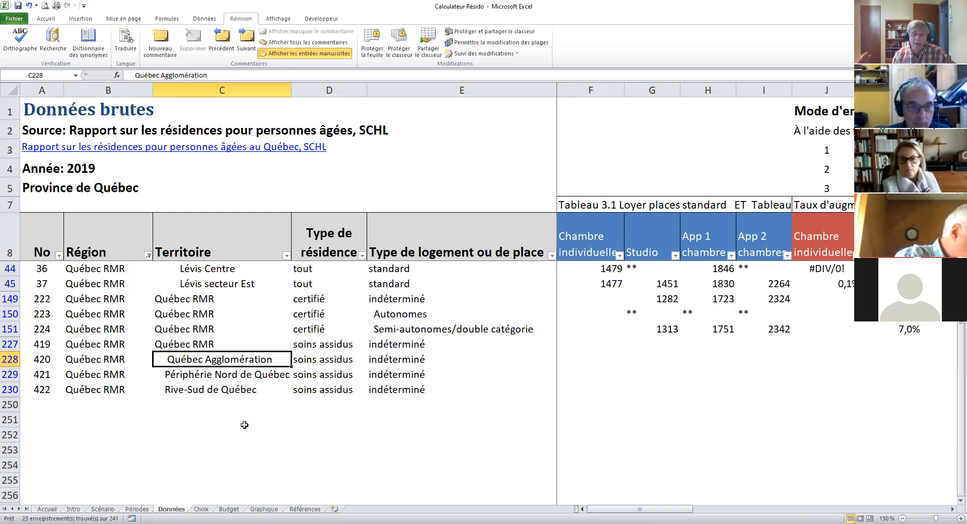
# Open the Choix sheet and review the période 3 row's number, type of place and monthly rent
pyautogui.click(201, 509)
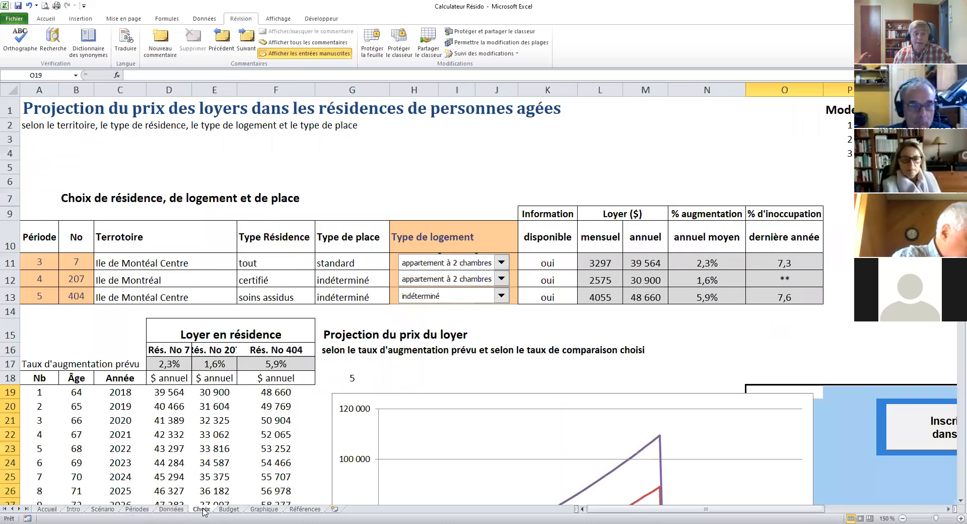
pyautogui.click(33, 261)
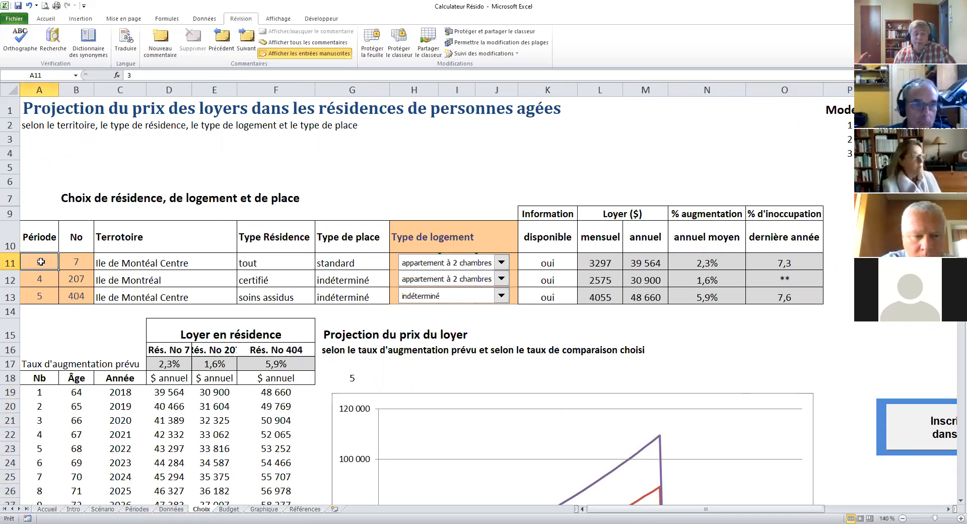
pyautogui.click(76, 262)
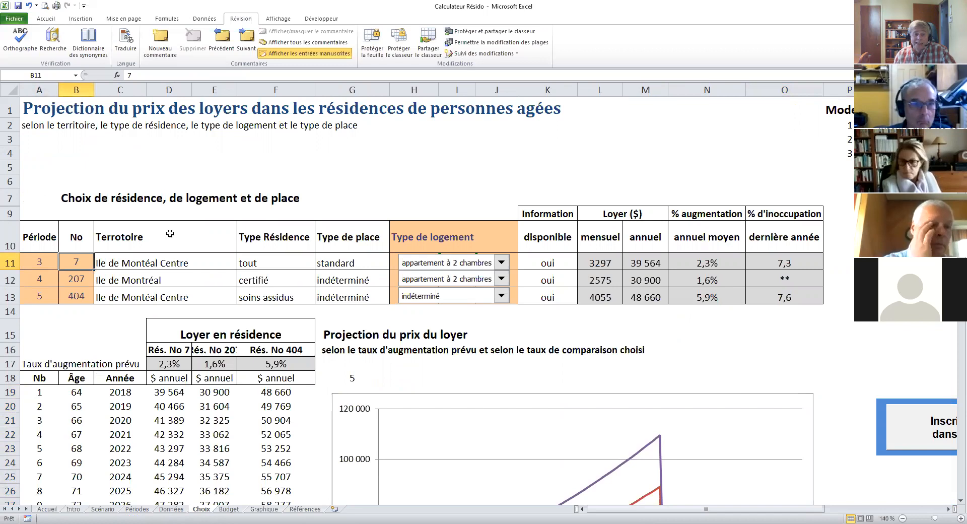
pyautogui.scroll(-1, 118, 219)
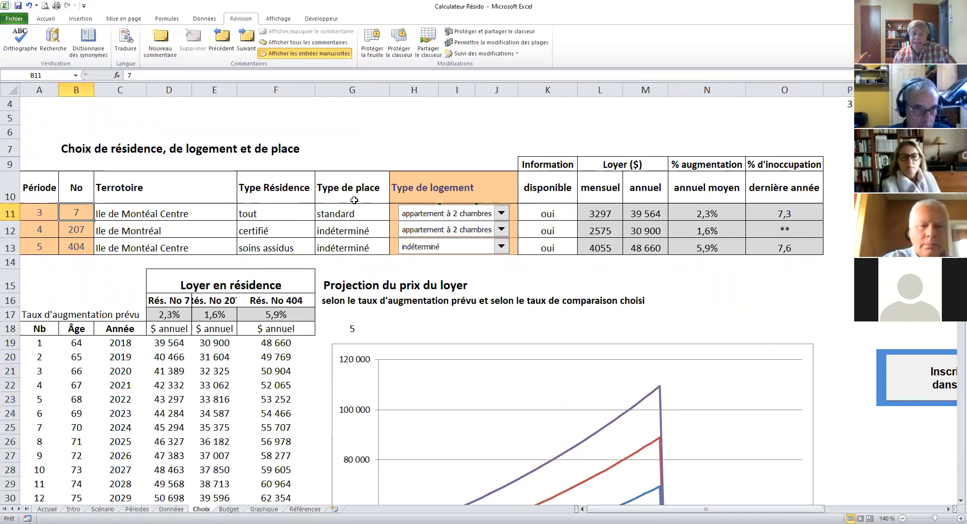
pyautogui.click(349, 215)
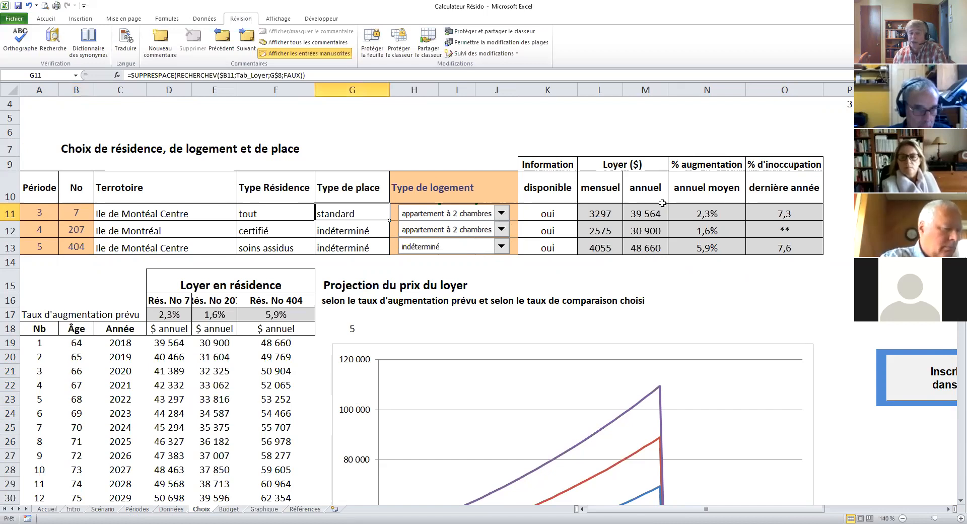
pyautogui.click(600, 214)
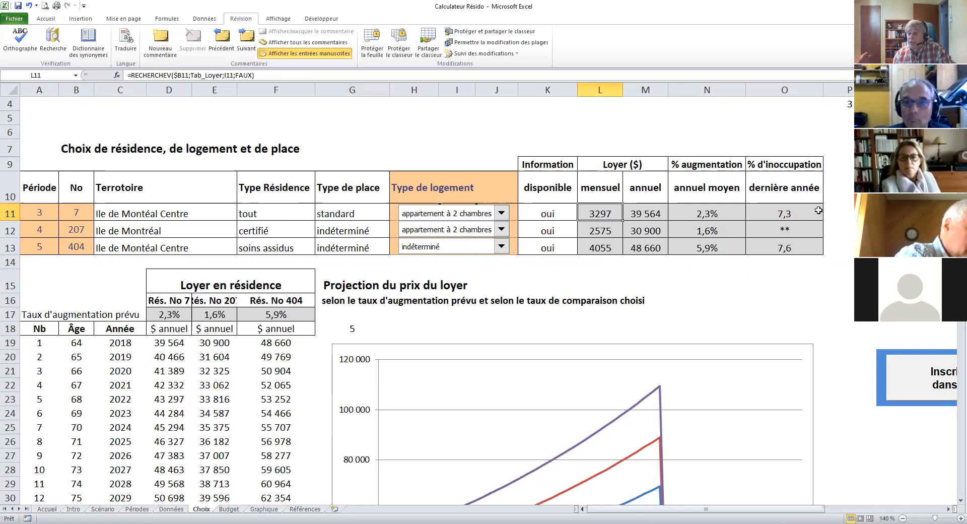
# Set the residence No for période 3 to 26
pyautogui.click(73, 211)
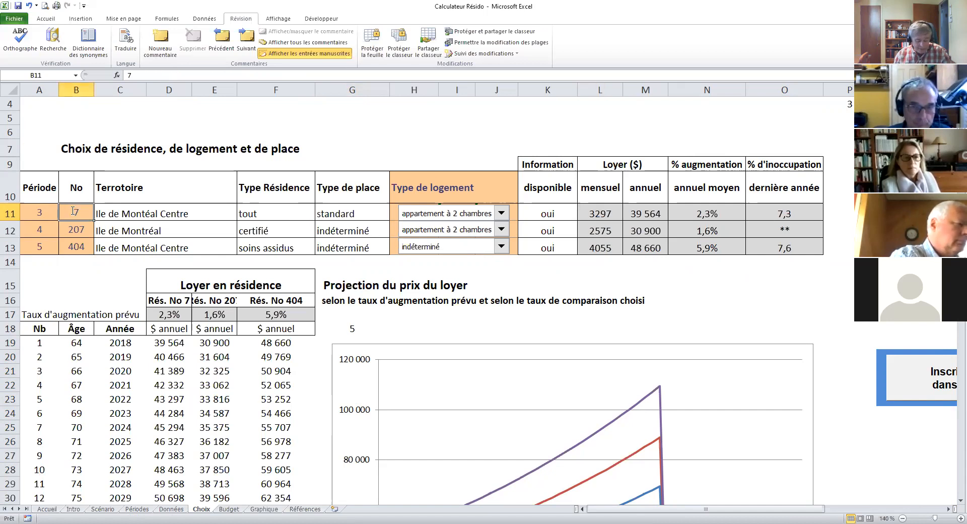
pyautogui.write('26')
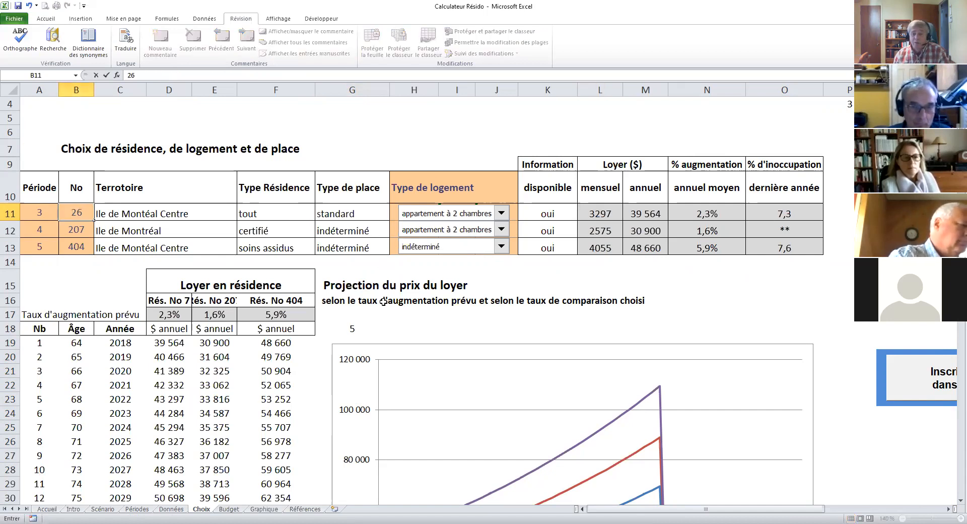
pyautogui.press('Return')
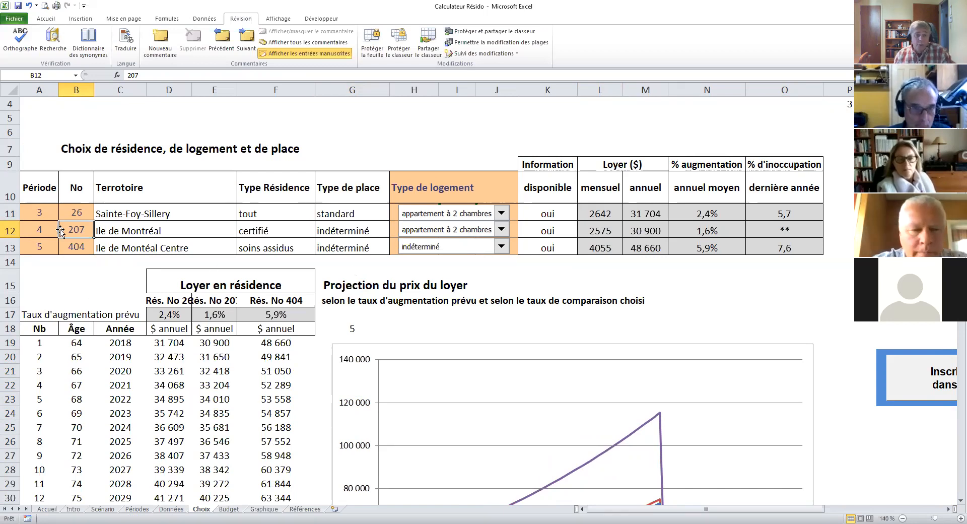
# Try residence No 223 for période 4 and check its monthly rent
pyautogui.click(29, 230)
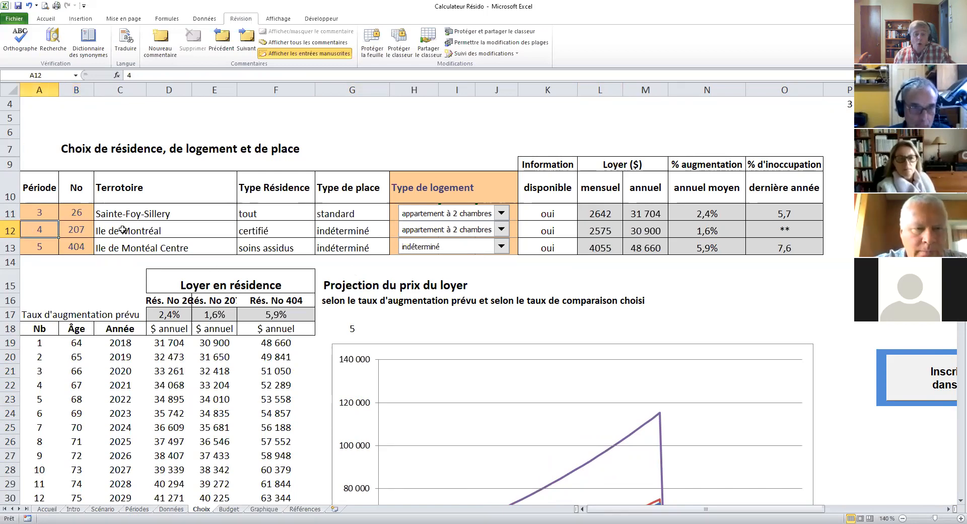
pyautogui.click(79, 229)
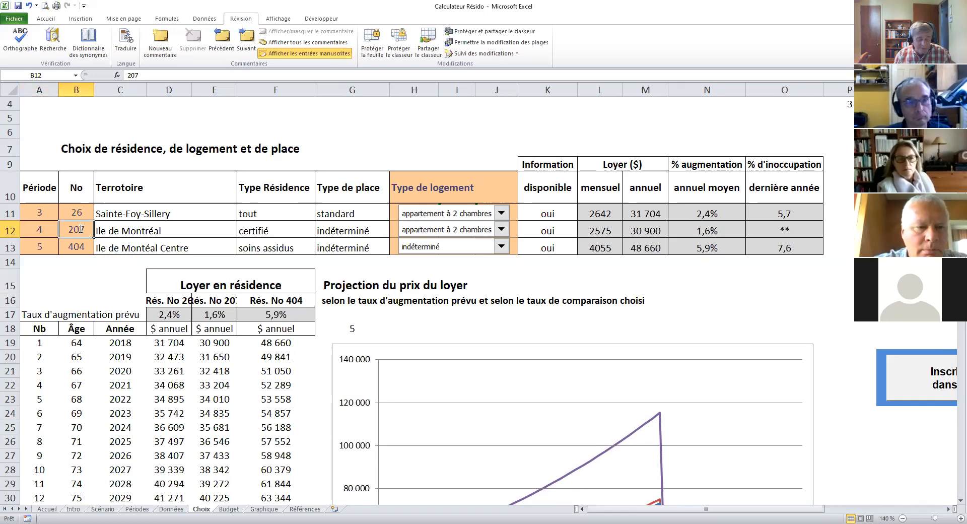
pyautogui.write('223')
pyautogui.click(158, 228)
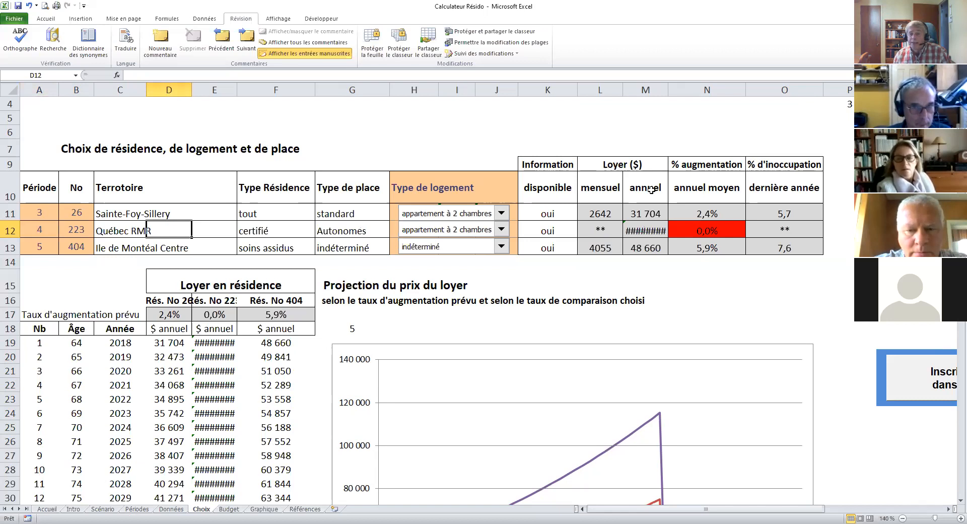
pyautogui.click(605, 230)
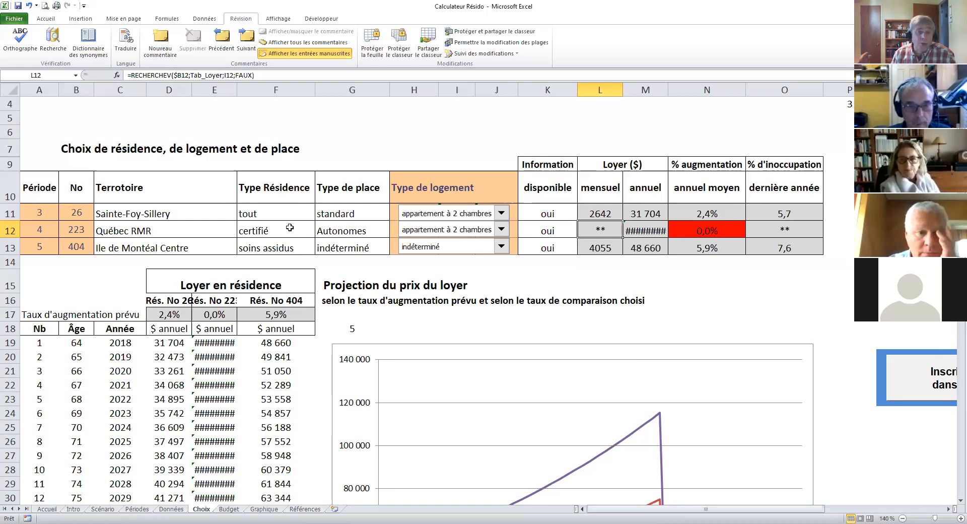
# Change the période 4 residence No to 224 and check its type of place
pyautogui.click(75, 230)
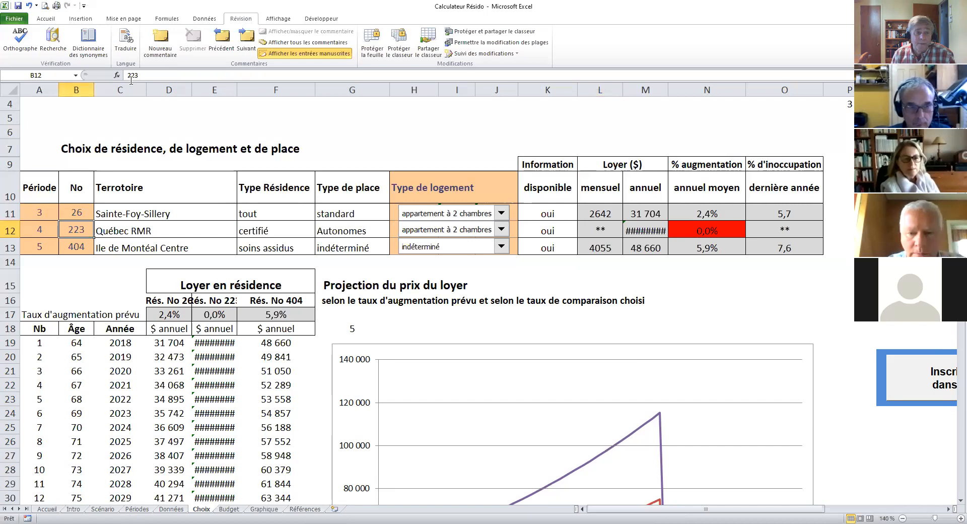
pyautogui.press('F2')
pyautogui.press('BackSpace')
pyautogui.write('4')
pyautogui.press('Return')
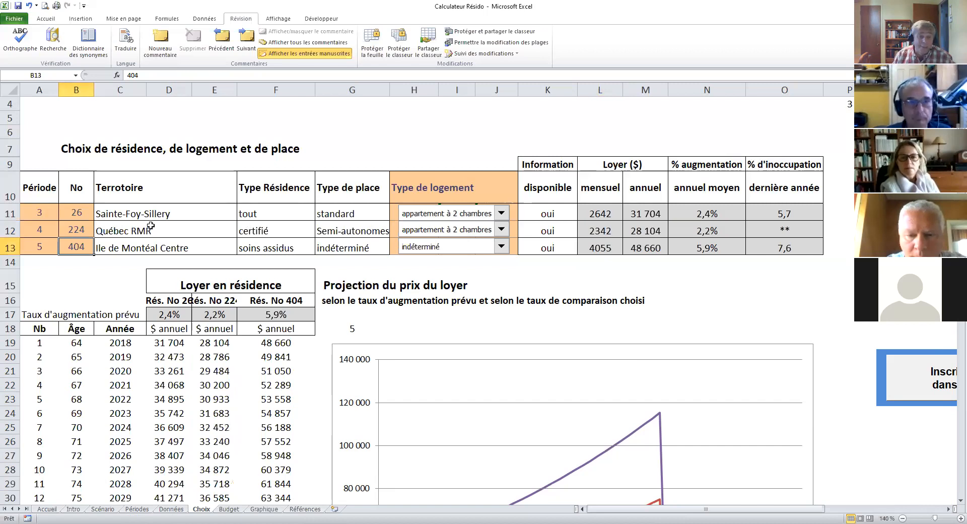
pyautogui.click(343, 230)
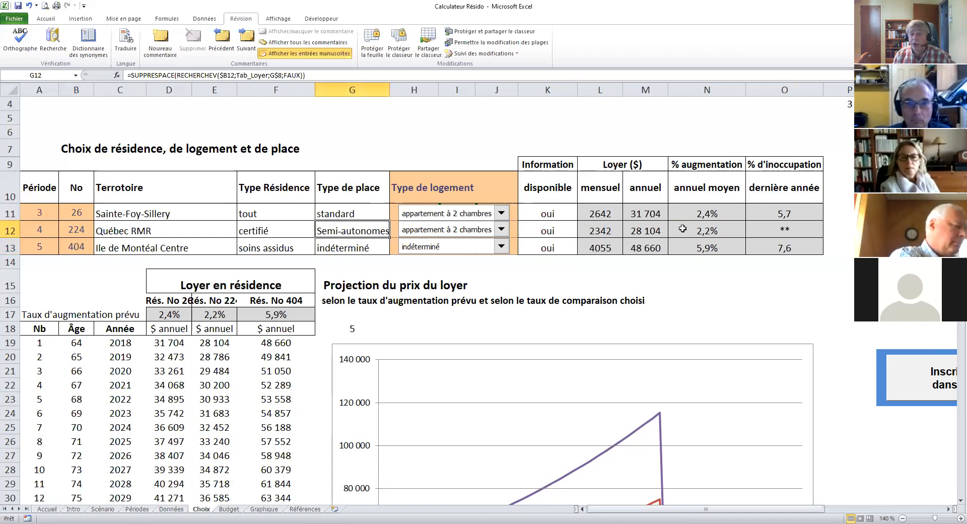
# Try residence No 220 and then 221 for période 4
pyautogui.click(75, 230)
pyautogui.write('220')
pyautogui.press('Return')
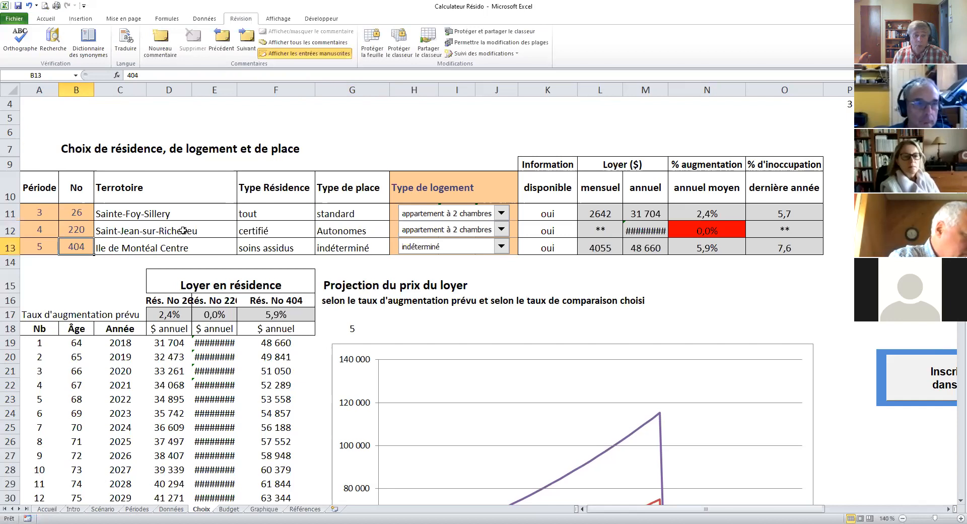
pyautogui.click(77, 230)
pyautogui.write('221')
pyautogui.click(121, 245)
pyautogui.press('Up')
# Set the residence No for période 4 to 222 and check its territory
pyautogui.click(71, 230)
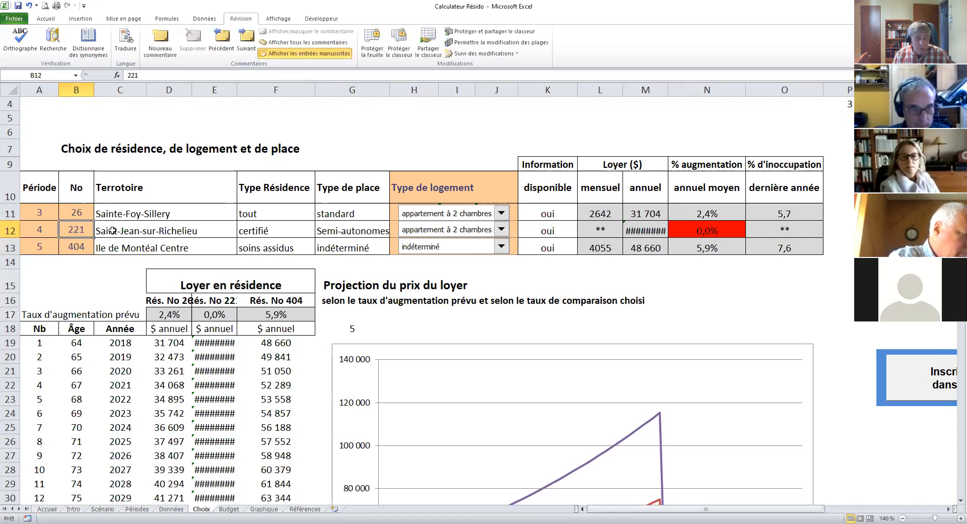
pyautogui.write('222')
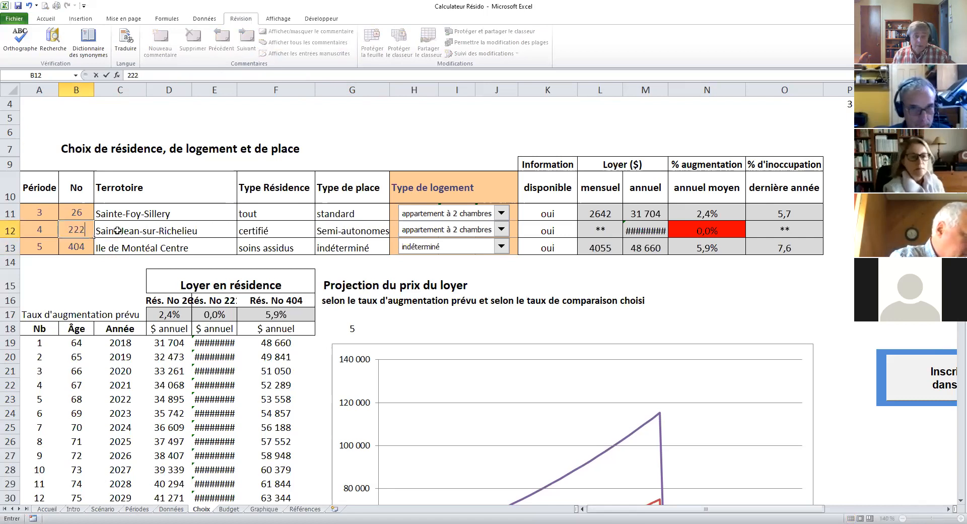
pyautogui.press('Return')
pyautogui.click(131, 231)
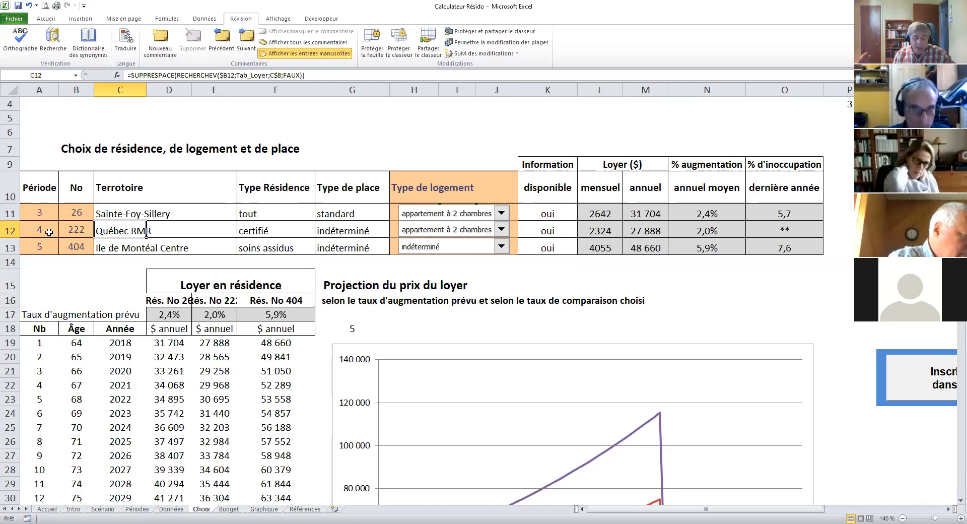
# Set the residence No for période 5 to 420
pyautogui.click(81, 246)
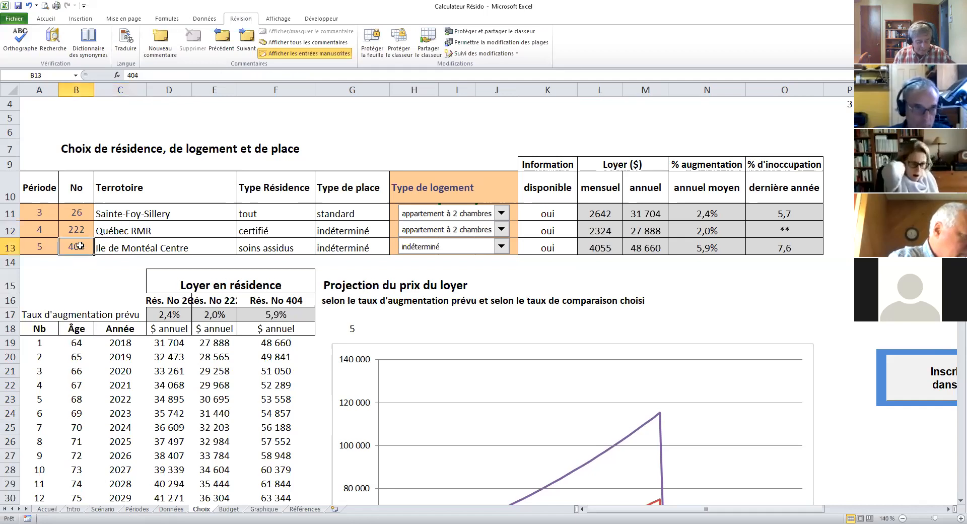
pyautogui.write('420')
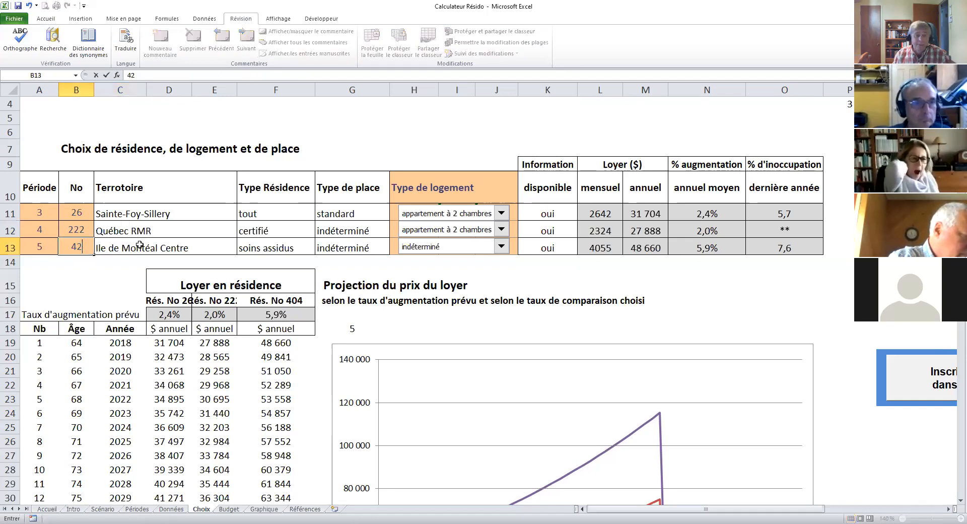
pyautogui.press('Tab')
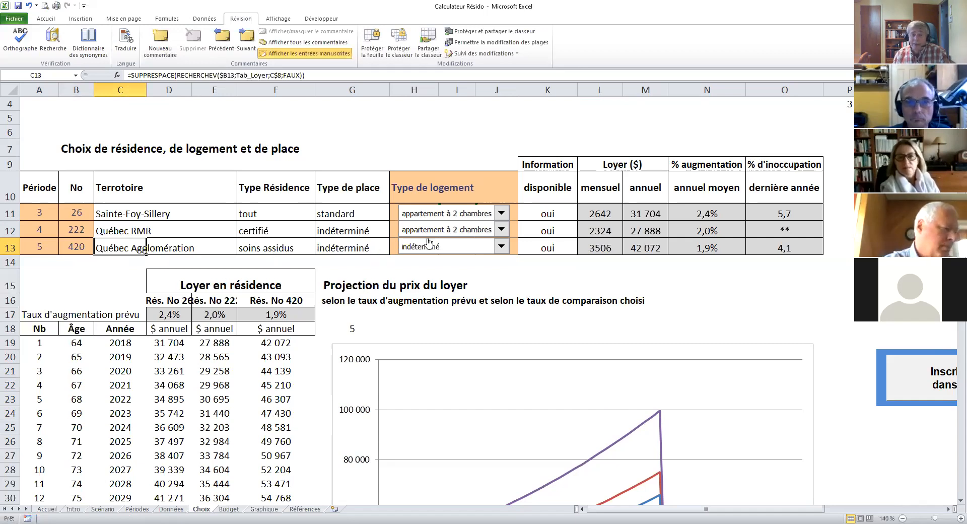
# Choose indéterminé as the type de logement for période 5
pyautogui.click(501, 246)
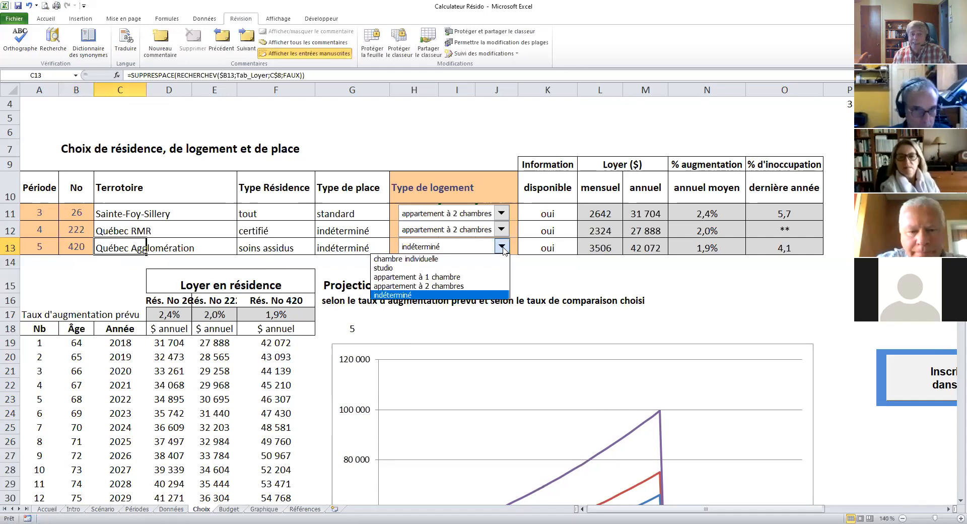
pyautogui.click(401, 296)
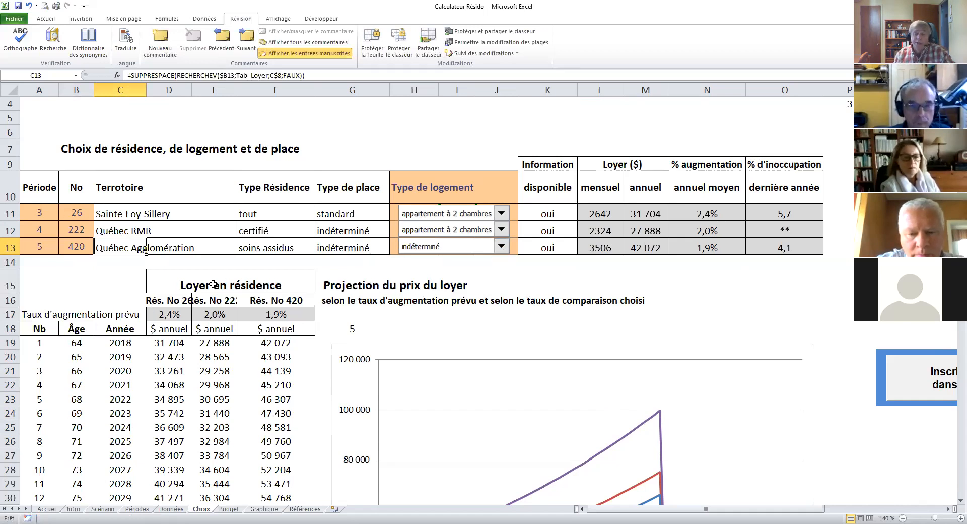
# Examine the rent projection table and chart in the Choix sheet, including the row for age 66 in 2020
pyautogui.click(275, 283)
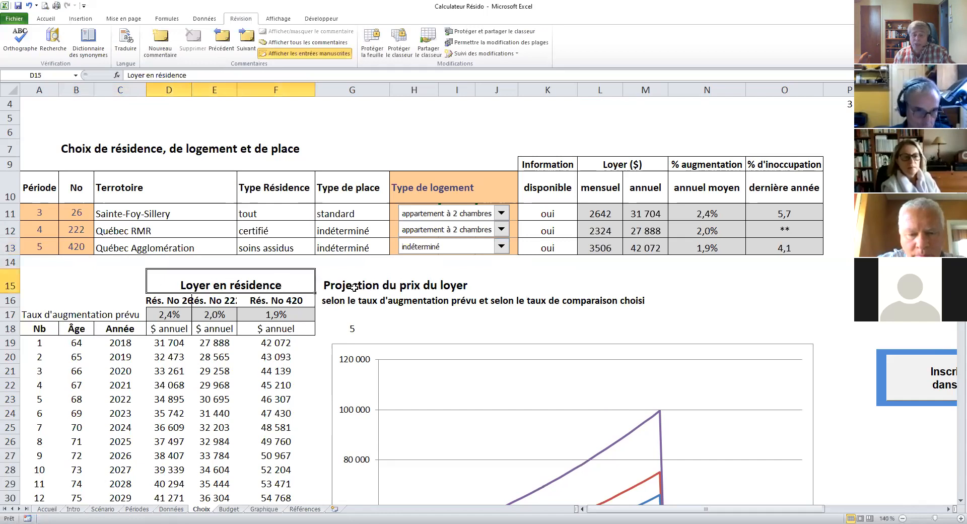
pyautogui.click(355, 287)
pyautogui.scroll(-1, 345, 286)
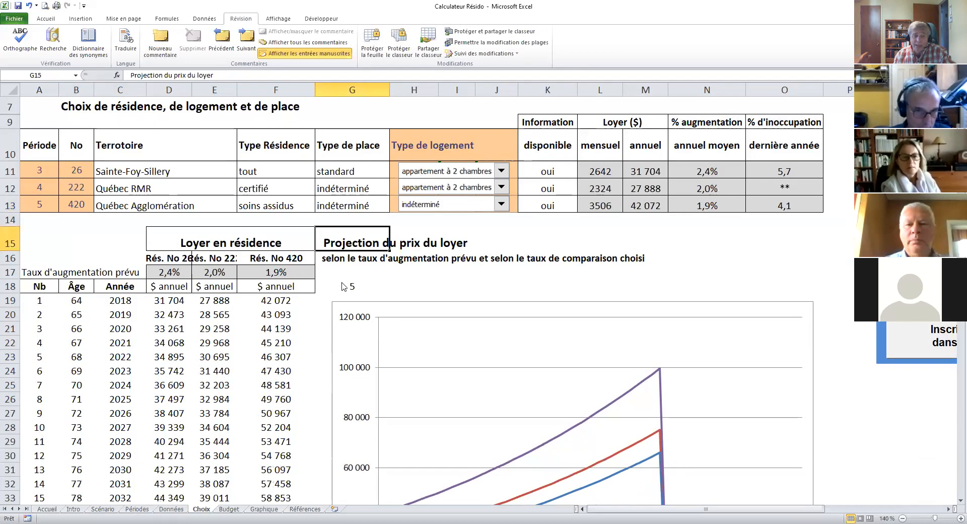
pyautogui.scroll(-1, 344, 286)
pyautogui.scroll(-1, 86, 202)
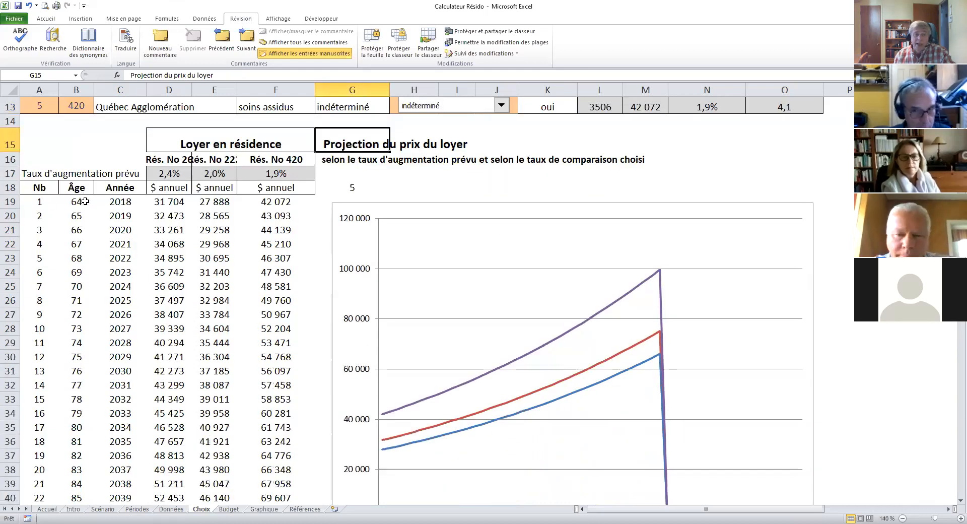
pyautogui.click(76, 229)
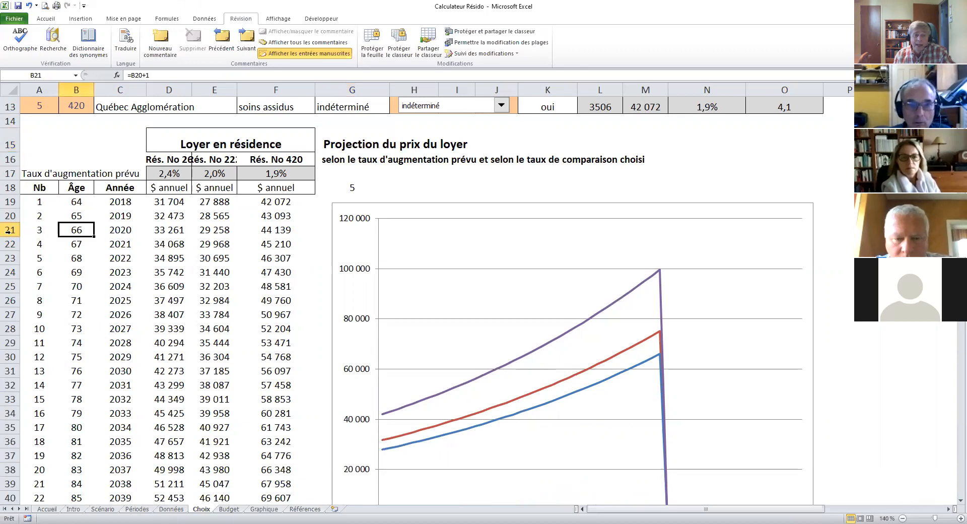
pyautogui.click(10, 231)
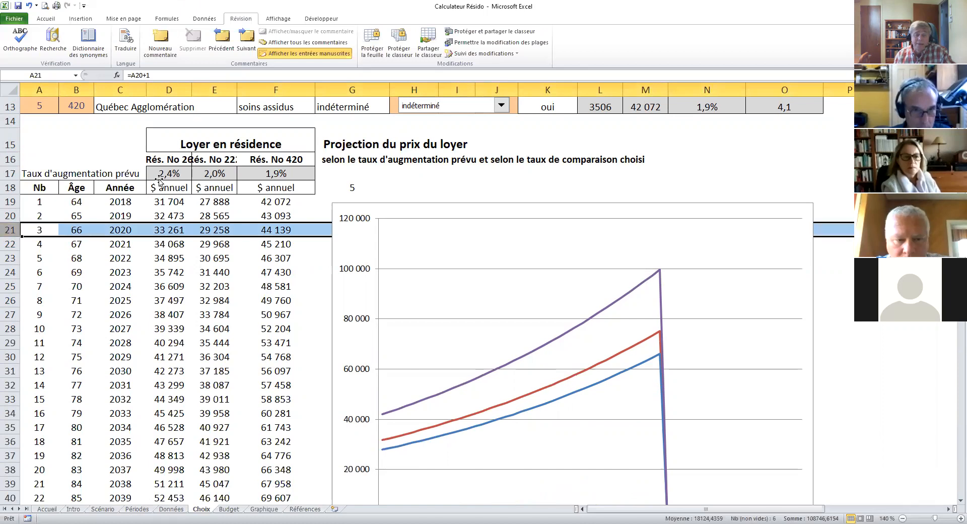
# Check the taux d'augmentation prévu of each of the three residences and look through their projected annual rents and chart
pyautogui.click(175, 171)
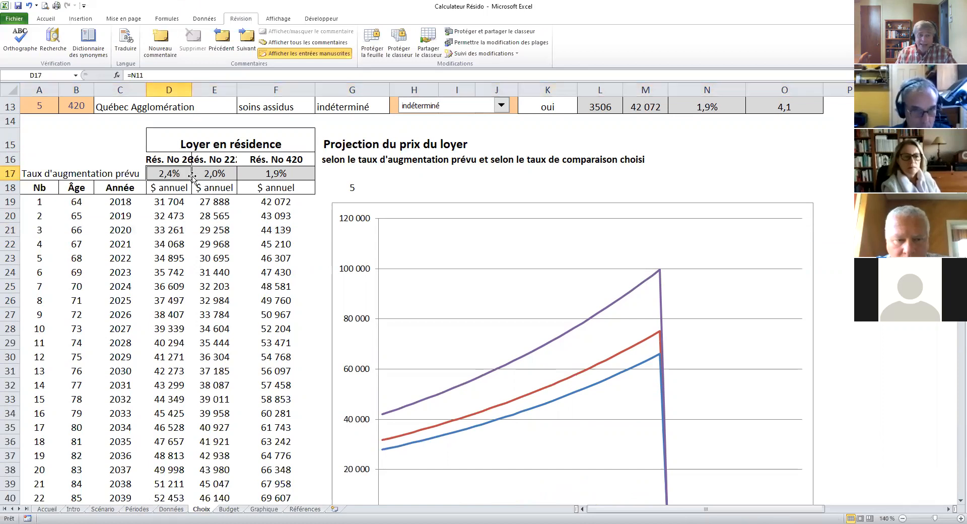
pyautogui.click(225, 169)
pyautogui.click(275, 172)
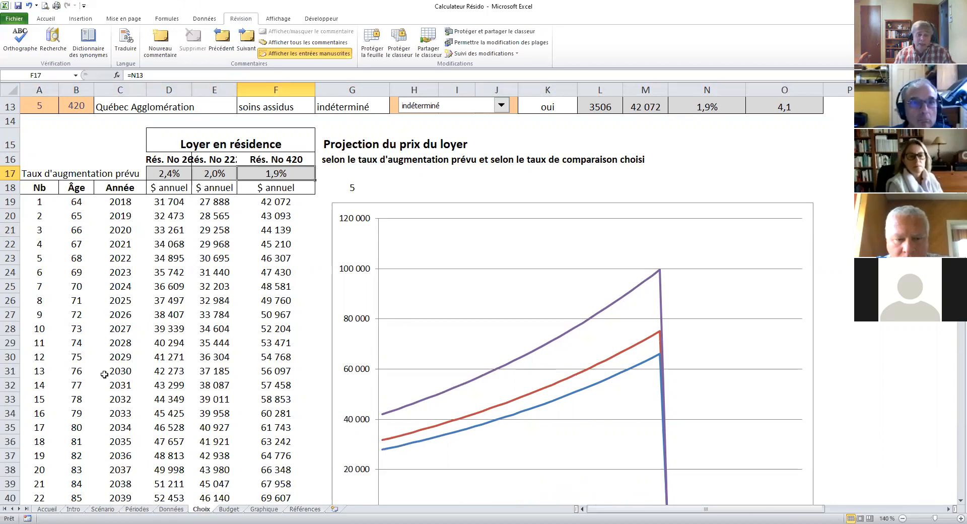
pyautogui.scroll(-2, 163, 330)
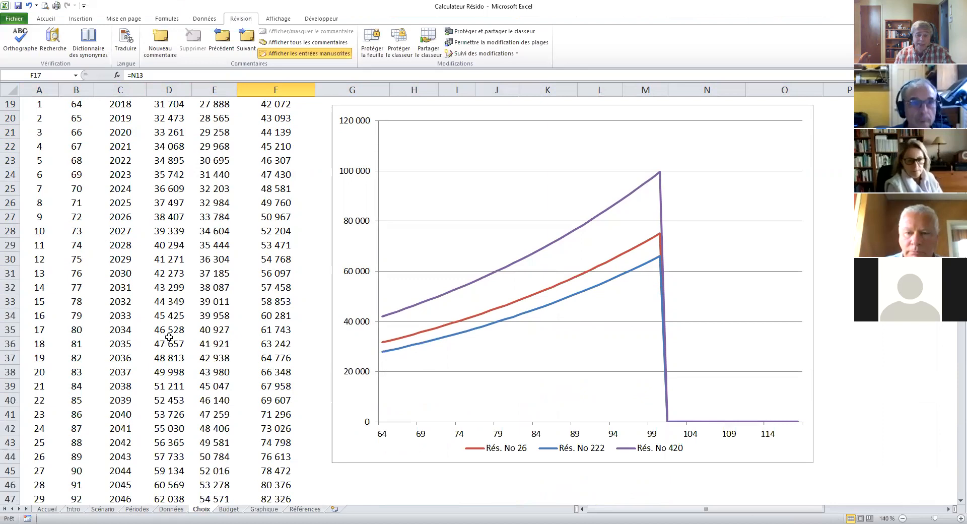
pyautogui.scroll(-2, 169, 337)
pyautogui.scroll(5, 185, 317)
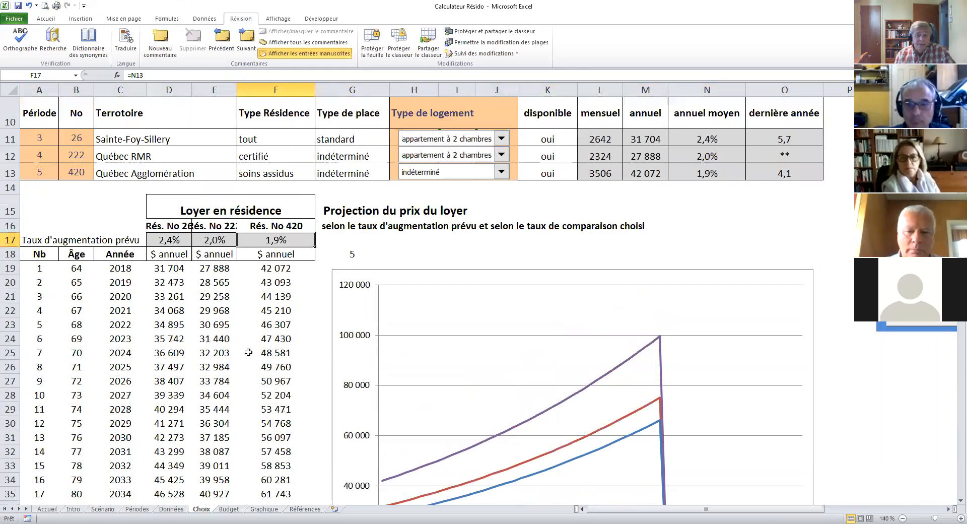
# Reduce the zoom of the Choix sheet to 100%
pyautogui.click(229, 510)
pyautogui.click(203, 510)
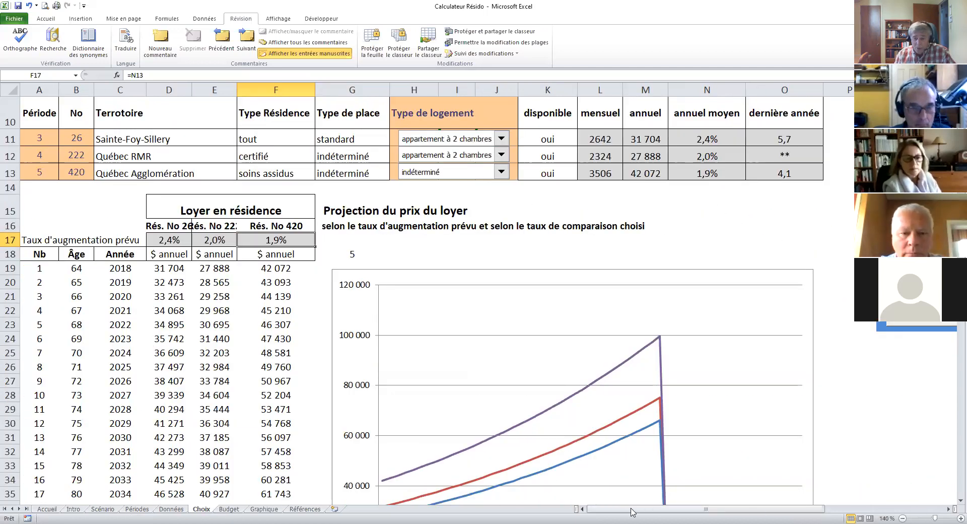
pyautogui.click(902, 518)
pyautogui.click(903, 518)
pyautogui.click(902, 518)
pyautogui.click(902, 518)
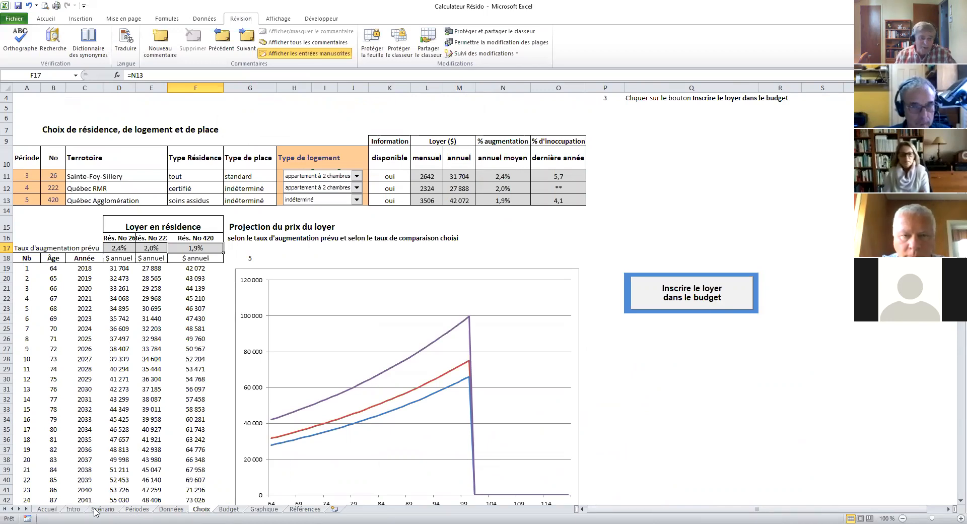
# Write the periods into the budget from the Périodes sheet, and write the rent into the budget from the Choix sheet
pyautogui.click(136, 509)
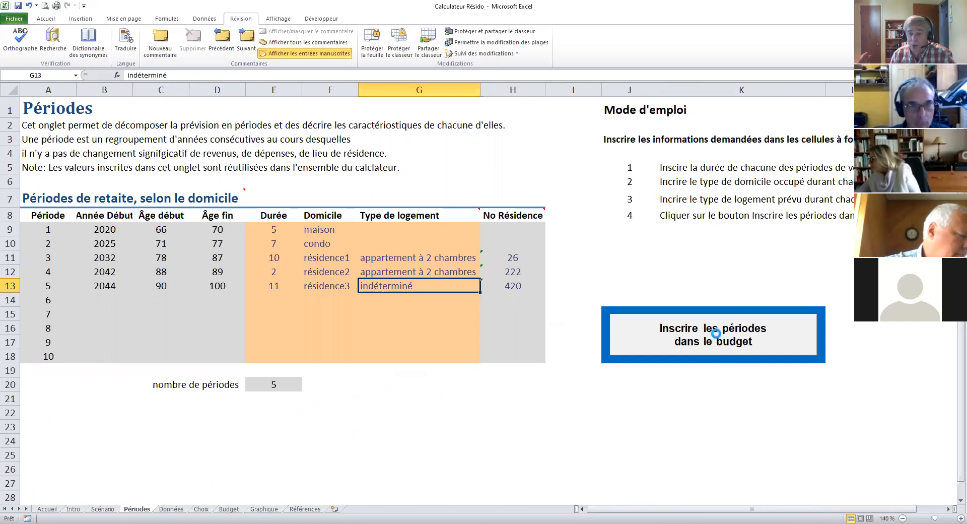
pyautogui.click(718, 338)
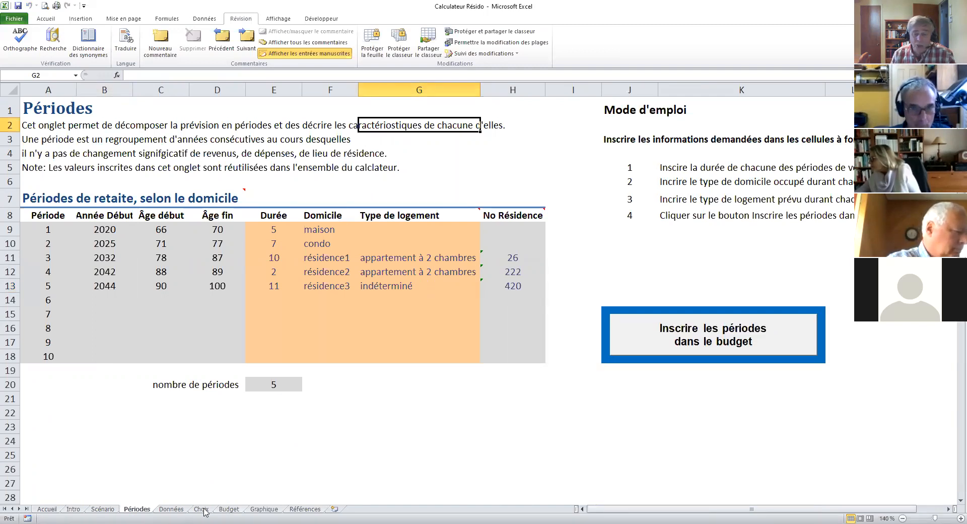
pyautogui.click(202, 509)
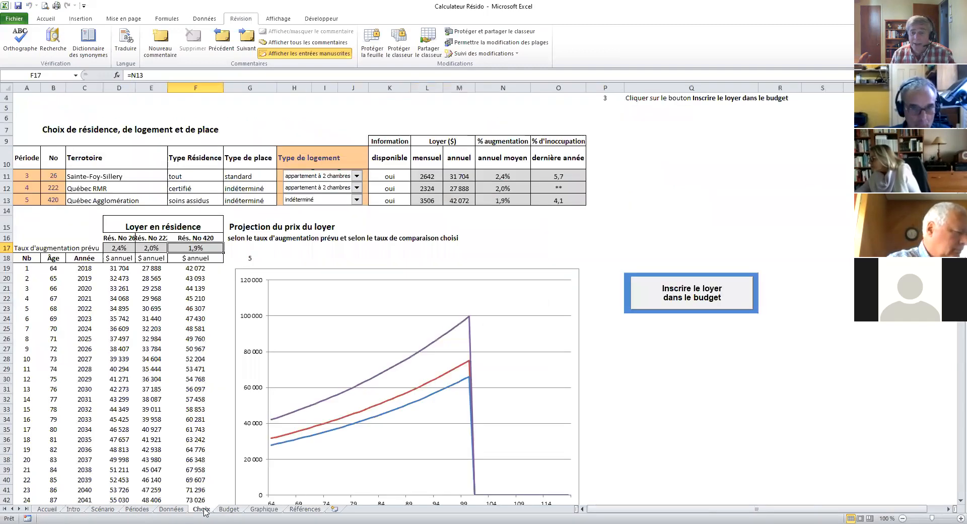
pyautogui.click(699, 301)
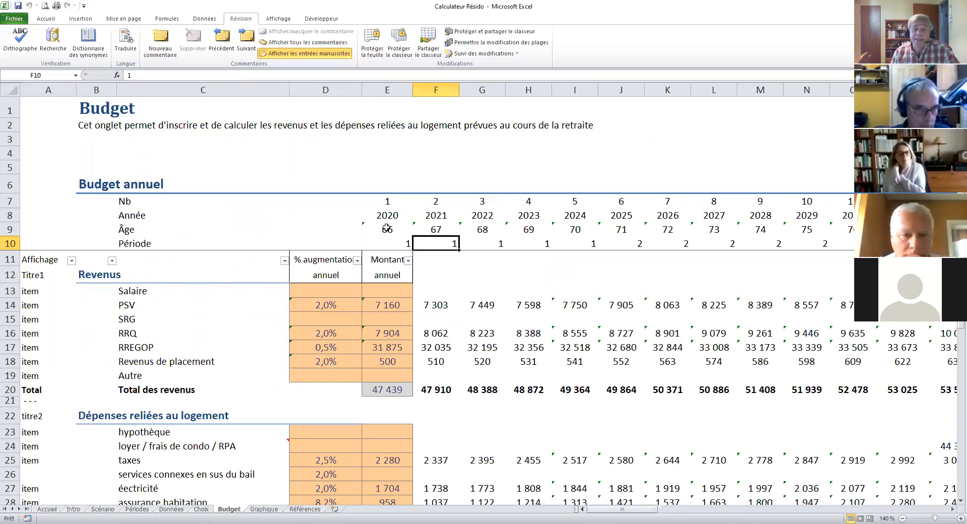
# Review the annual amounts of the Revenus items and of the housing expenses from taxes to décoration et autres in the Budget sheet
pyautogui.moveTo(386, 304); pyautogui.dragTo(398, 376)
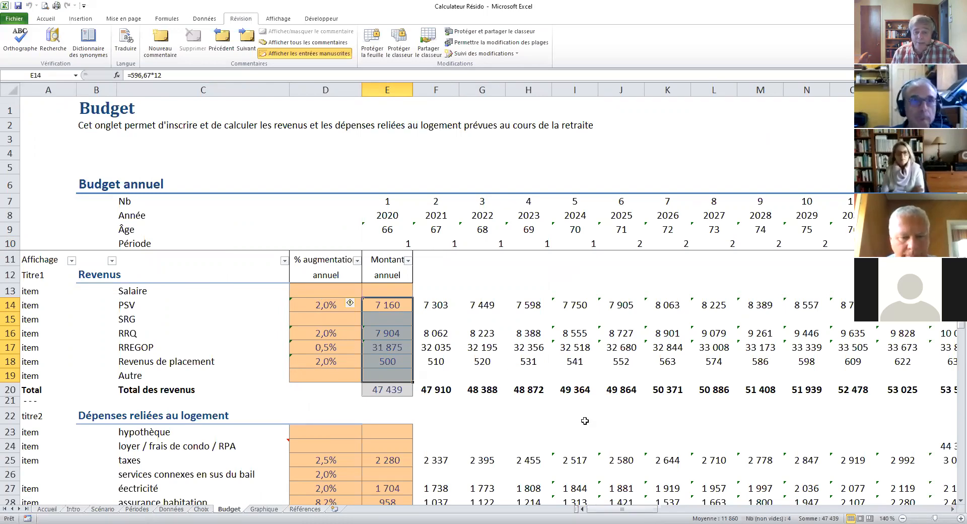
pyautogui.scroll(-2, 428, 412)
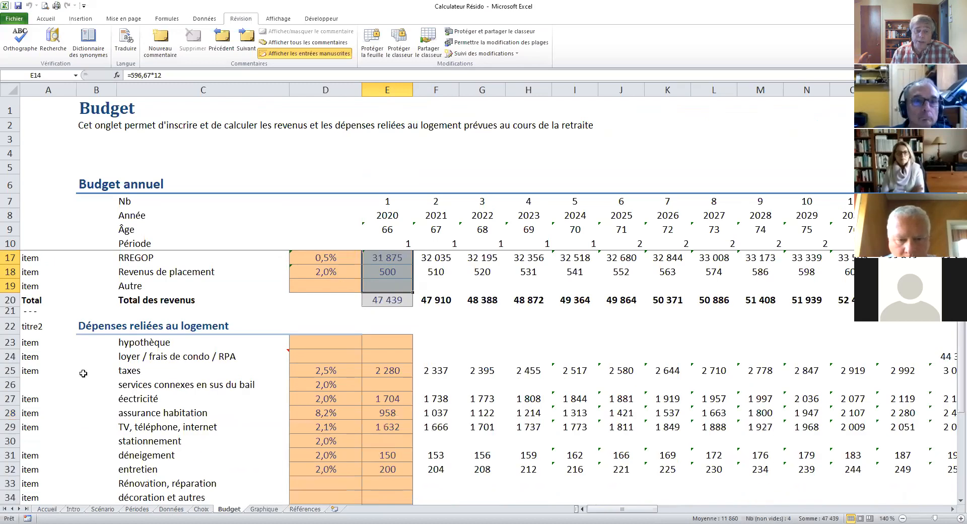
pyautogui.scroll(-1, 69, 289)
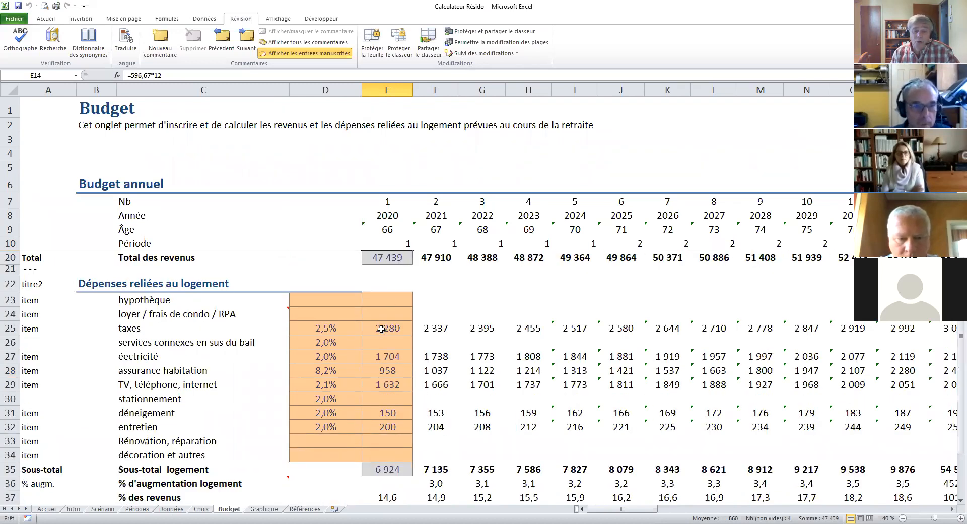
pyautogui.moveTo(388, 328); pyautogui.dragTo(393, 454)
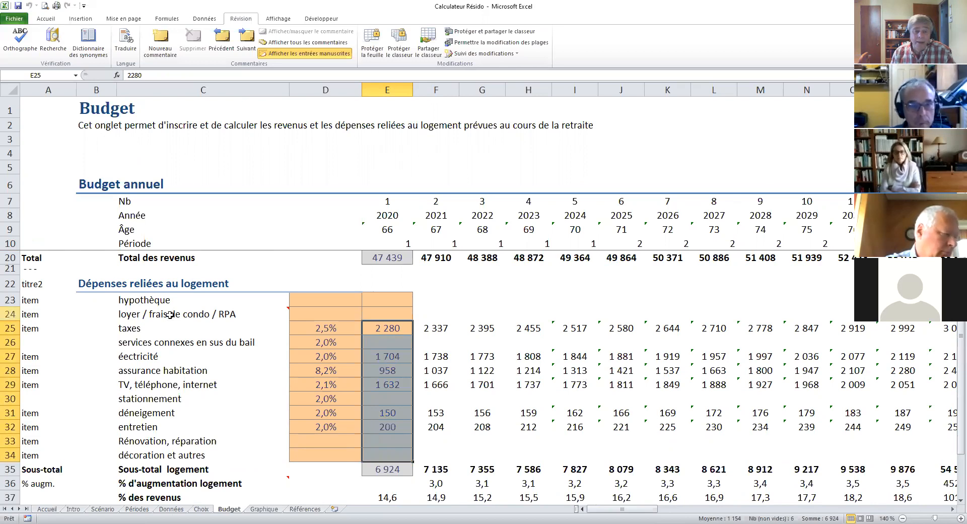
# Examine the loyer / frais de condo / RPA row of the budget across the years of période 3
pyautogui.click(10, 314)
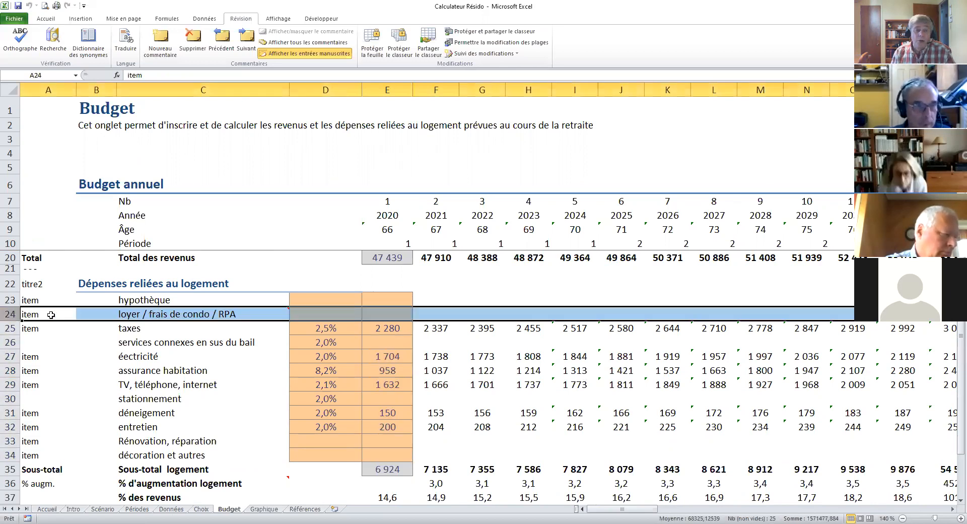
pyautogui.click(953, 510)
pyautogui.click(953, 510)
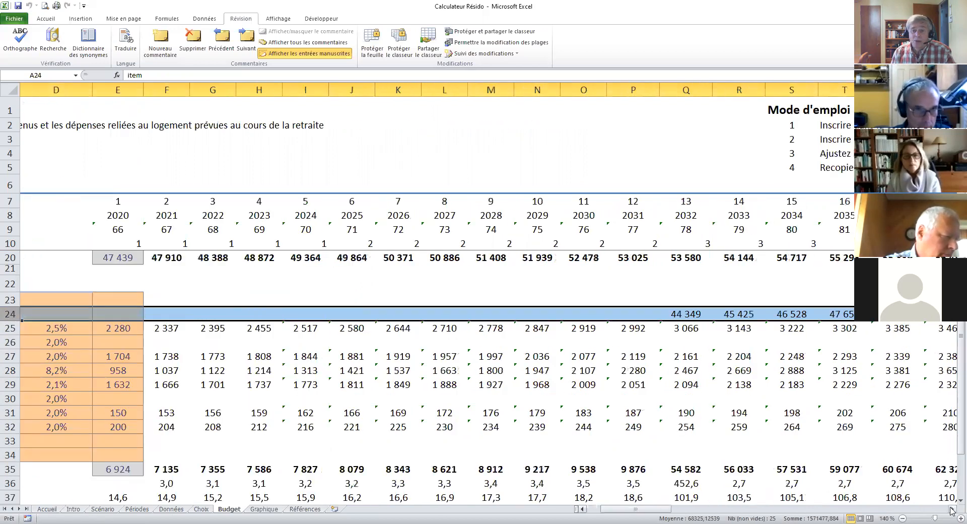
pyautogui.click(952, 510)
pyautogui.click(953, 510)
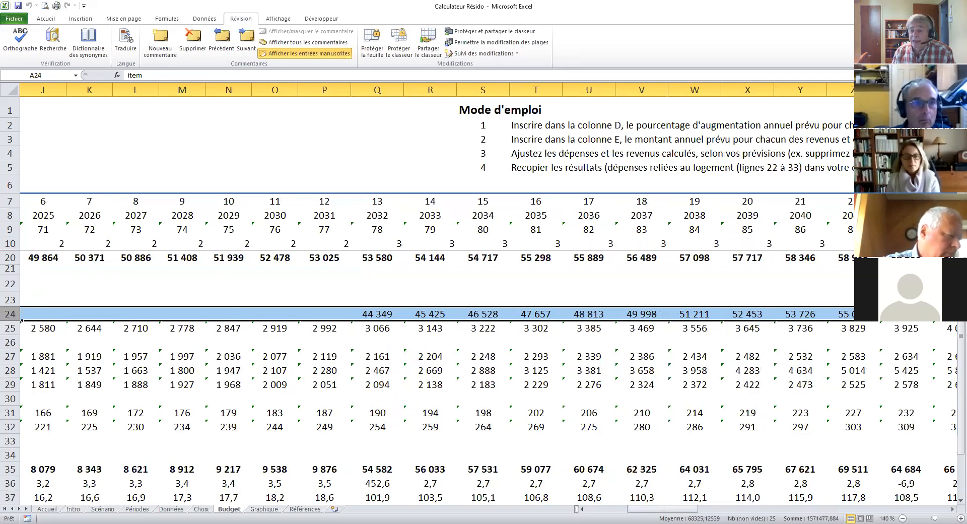
pyautogui.click(954, 510)
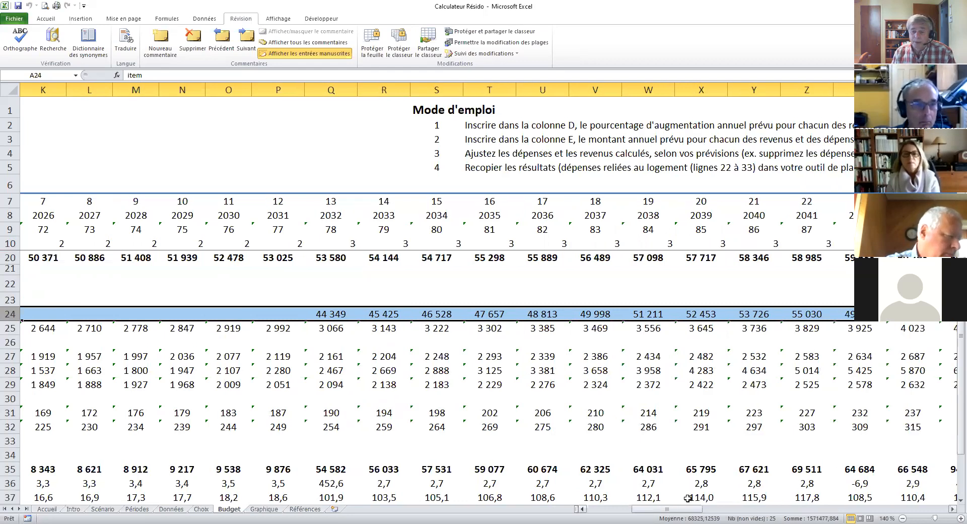
pyautogui.click(603, 510)
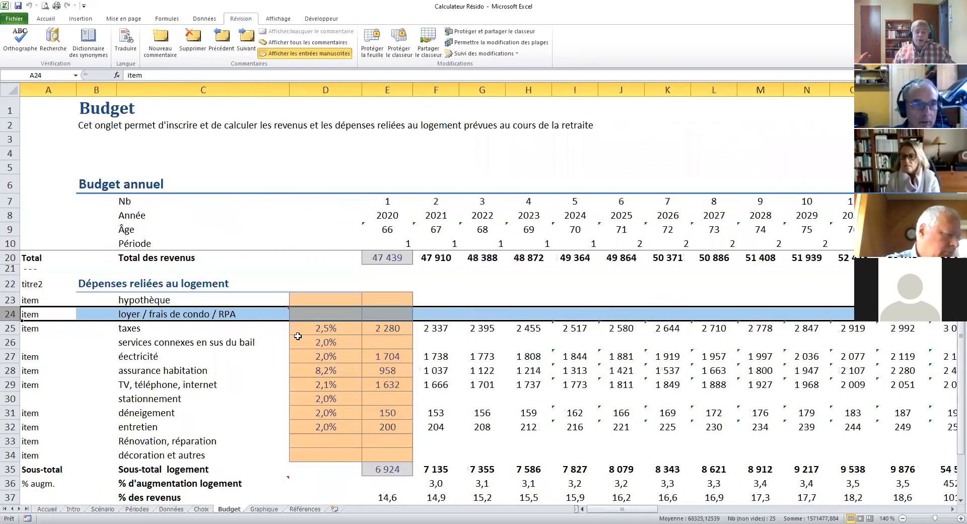
# Look through the Revenus items and the Dépenses reliées au logement section down to the % des revenus row
pyautogui.scroll(-2, 298, 337)
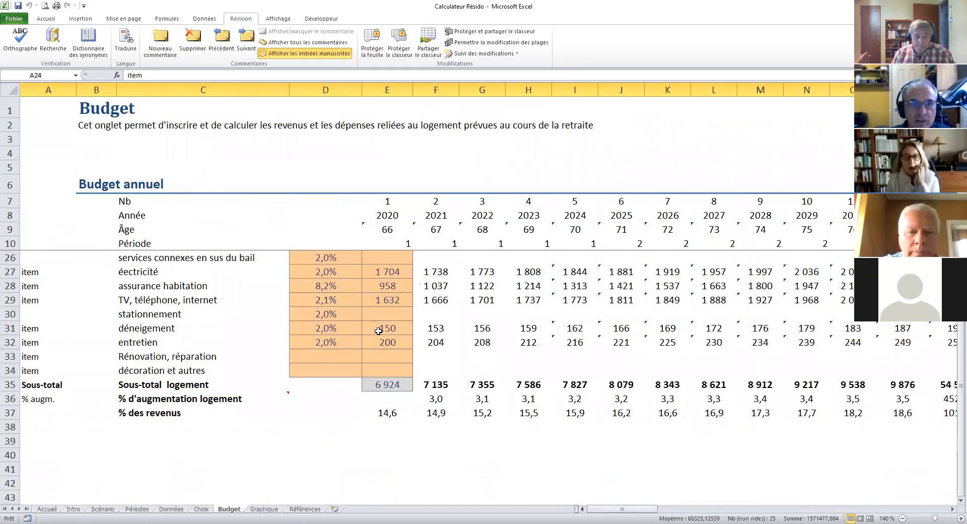
pyautogui.scroll(5, 400, 351)
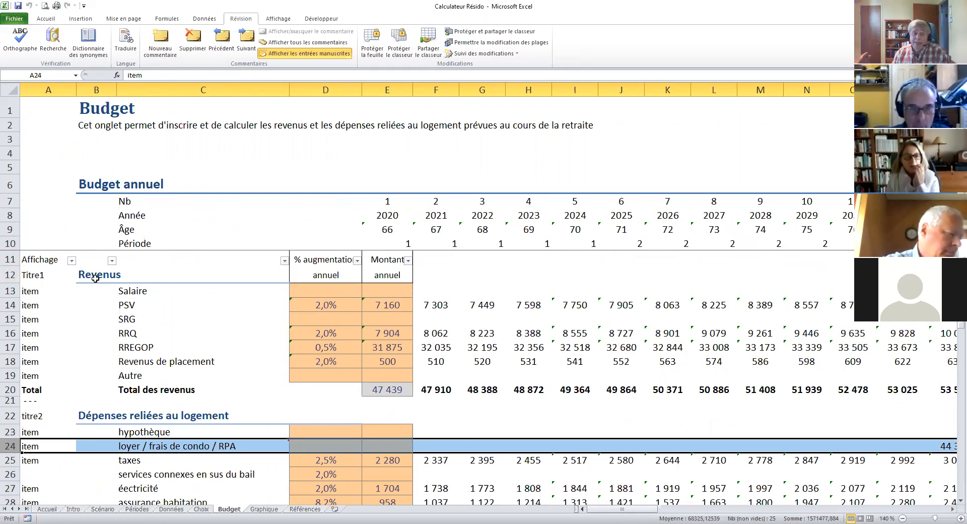
pyautogui.moveTo(94, 278); pyautogui.dragTo(270, 287)
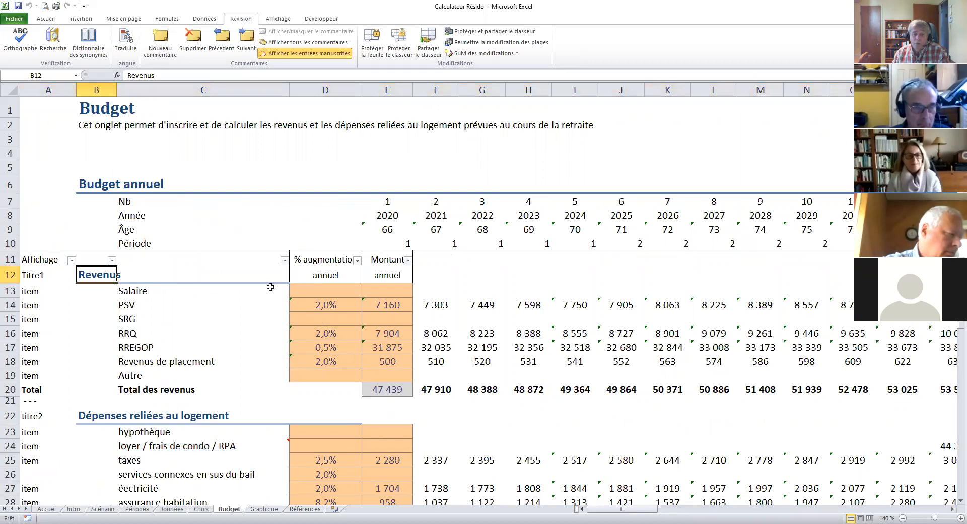
pyautogui.moveTo(278, 381); pyautogui.dragTo(279, 382)
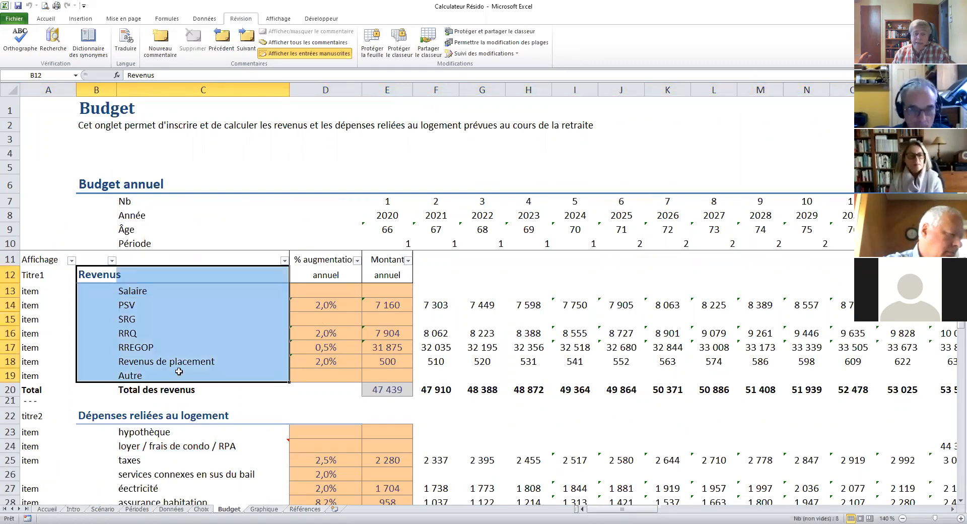
pyautogui.scroll(-2, 179, 372)
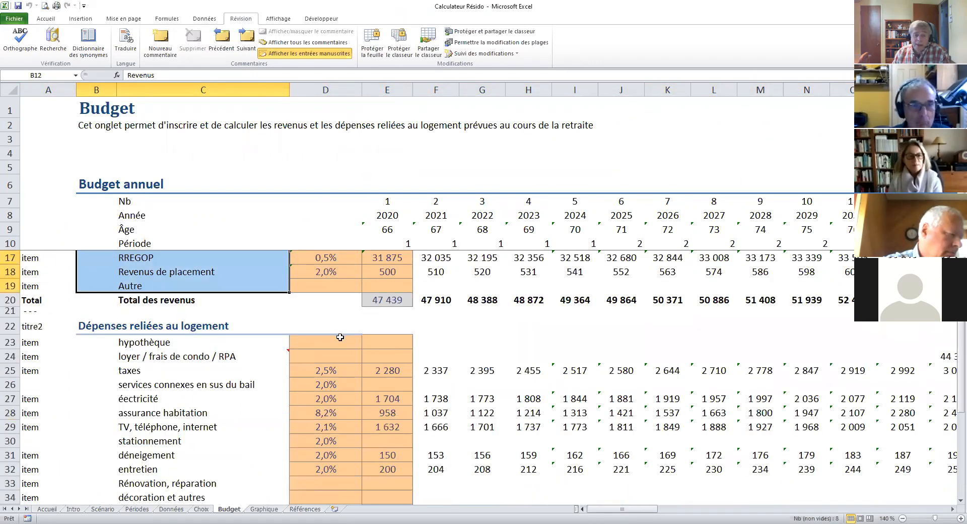
pyautogui.scroll(-2, 340, 337)
pyautogui.scroll(-2, 43, 347)
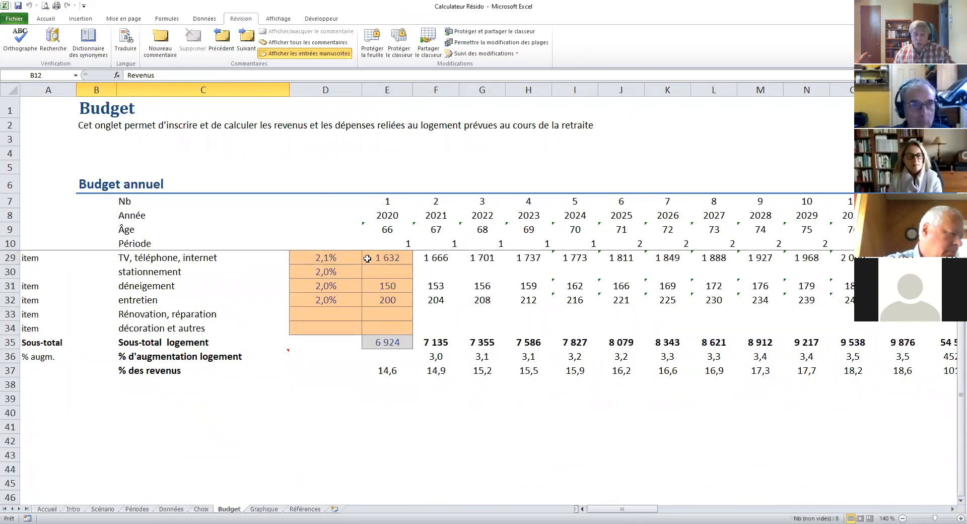
# Check the first-year Sous-total logement formula and the % d'augmentation logement row beneath it
pyautogui.scroll(3, 367, 258)
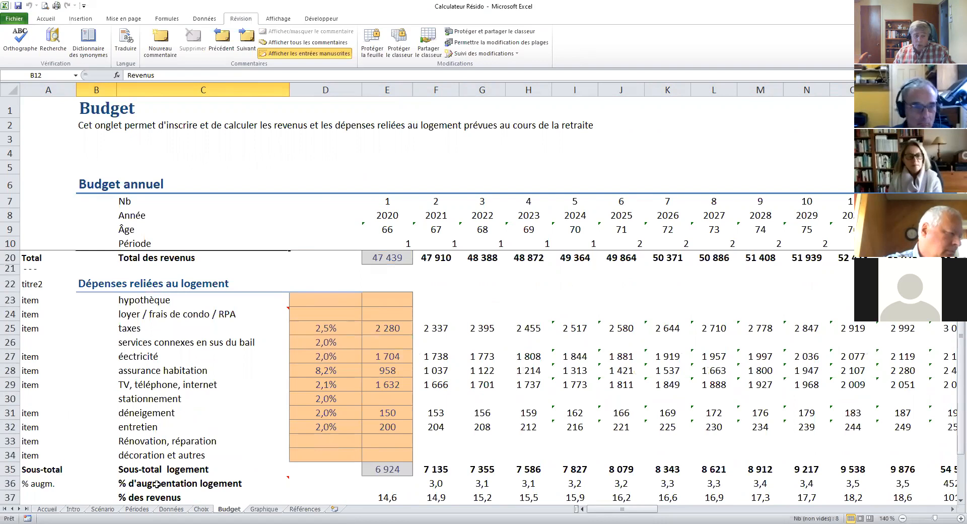
pyautogui.moveTo(156, 485)
pyautogui.click(394, 472)
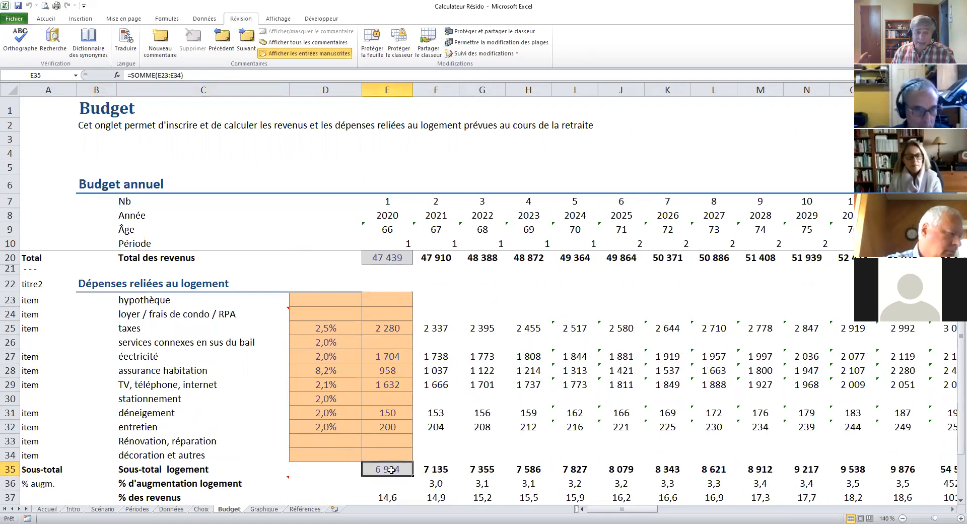
pyautogui.scroll(-1, 392, 470)
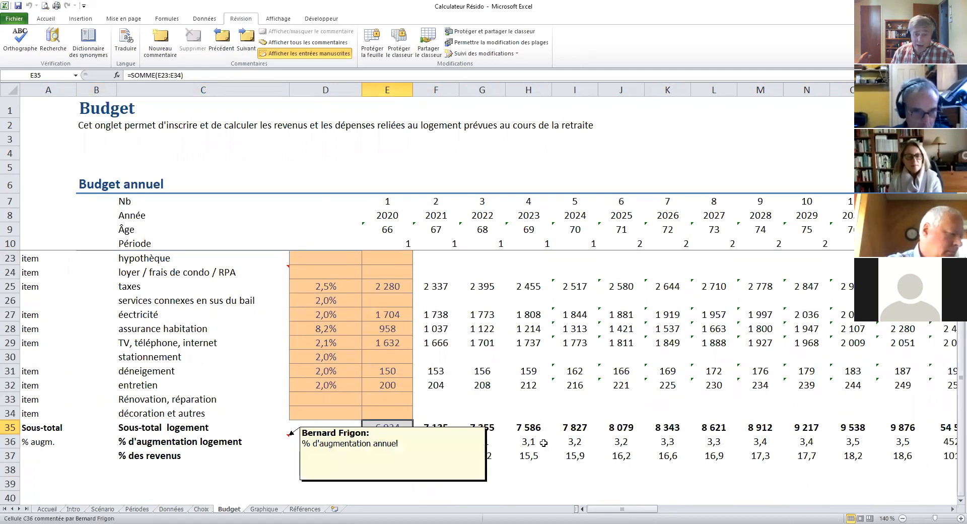
# Check the 2028 % d'augmentation logement formula and follow that row into the years of période 3
pyautogui.click(762, 442)
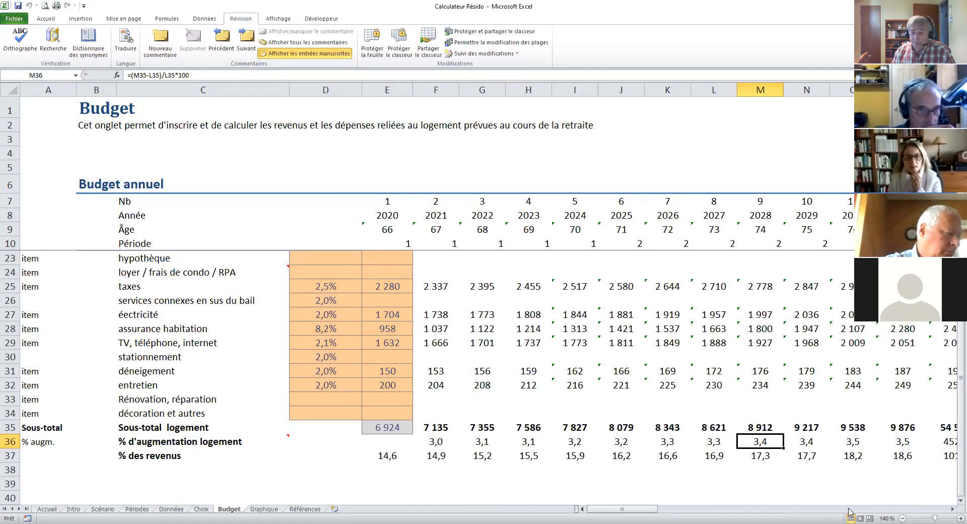
pyautogui.click(952, 510)
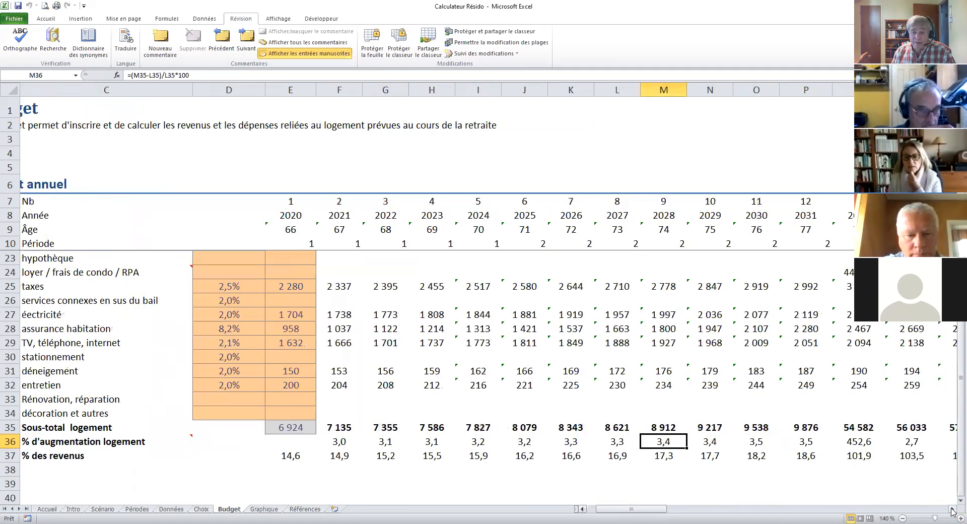
pyautogui.click(952, 510)
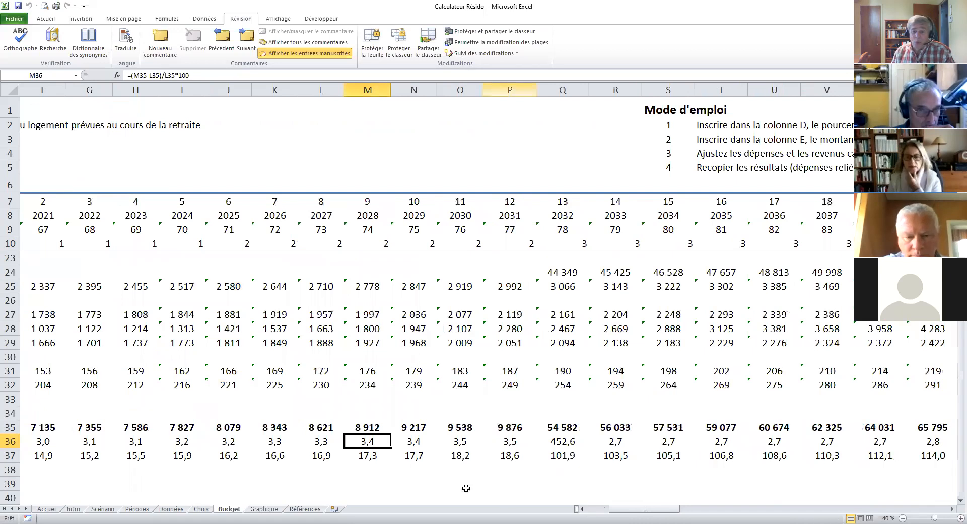
# Inspect the 2032 % des revenus formula and review the percentages for the following years in that row
pyautogui.press('Right')
pyautogui.press('Right')
pyautogui.press('Right')
pyautogui.press('Right')
pyautogui.press('Down')
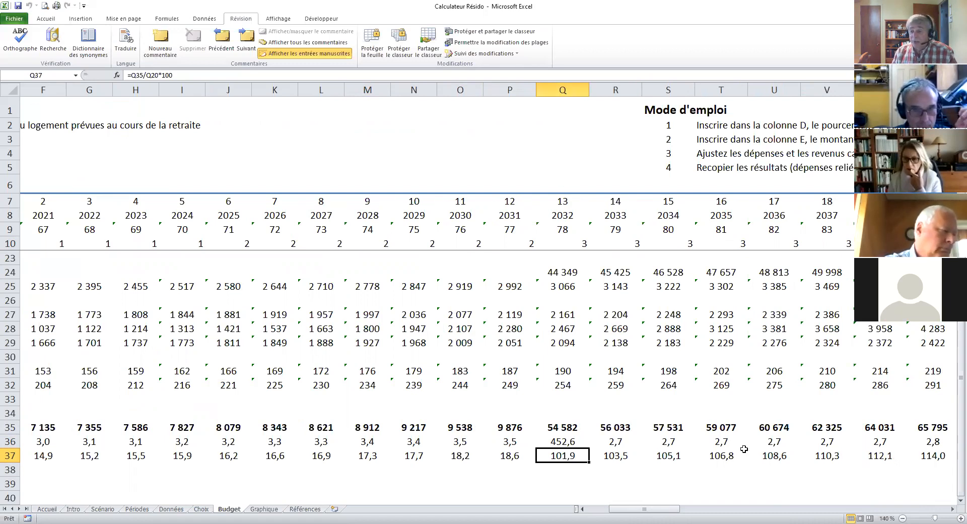
pyautogui.click(952, 509)
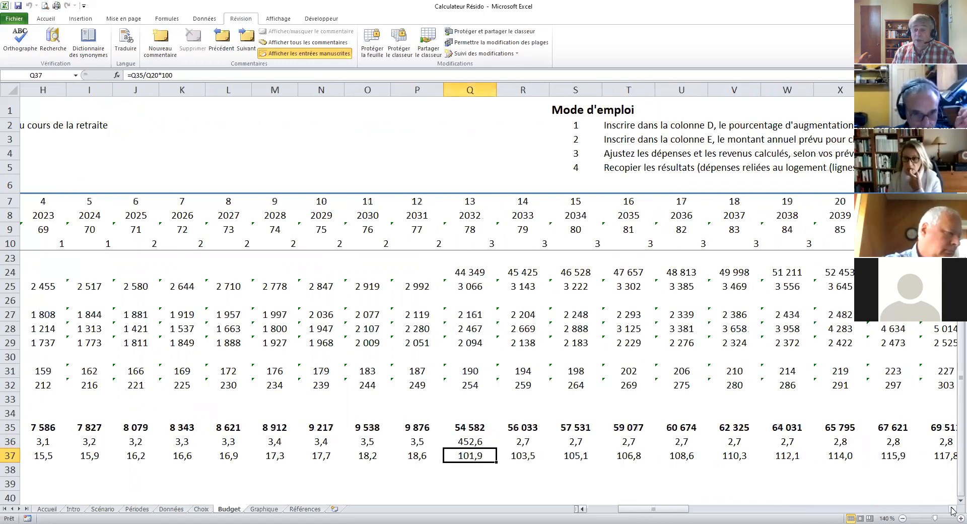
pyautogui.click(953, 509)
pyautogui.click(953, 509)
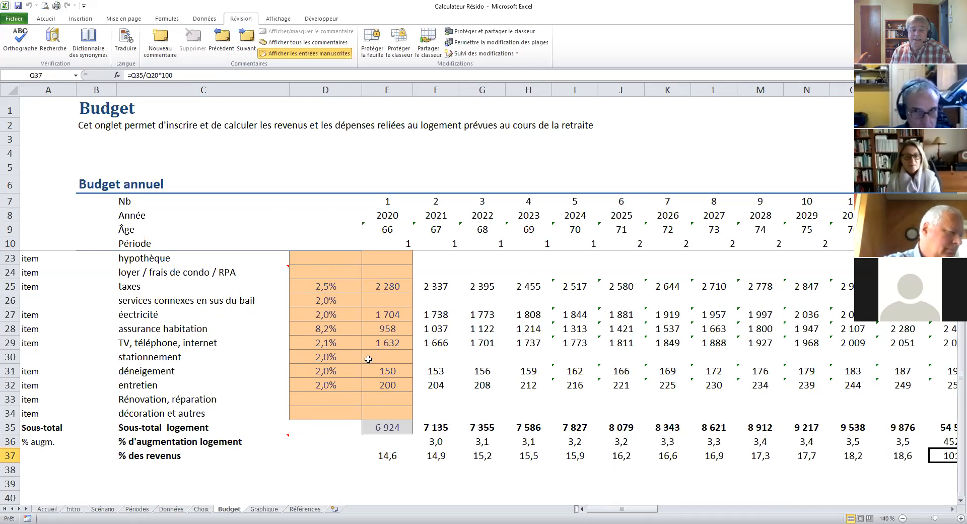
# Review the annual increase rates and amounts from PSV to Revenus de placement against the housing expense totals
pyautogui.scroll(4, 341, 305)
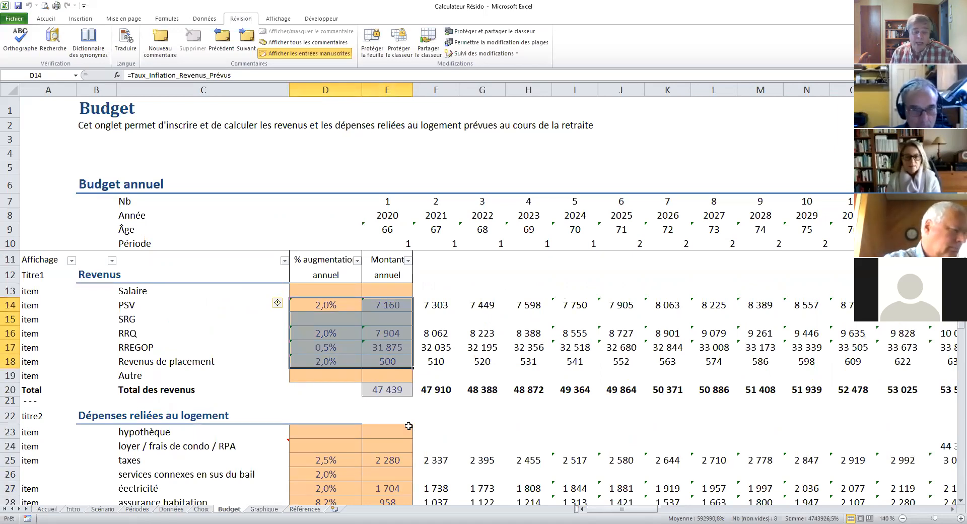
pyautogui.scroll(-6, 437, 400)
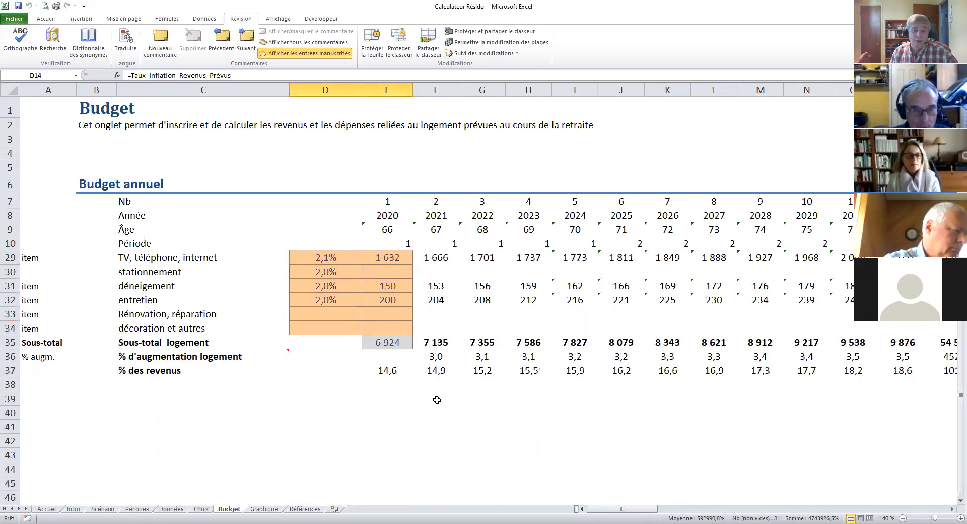
pyautogui.scroll(5, 437, 400)
pyautogui.scroll(1, 344, 502)
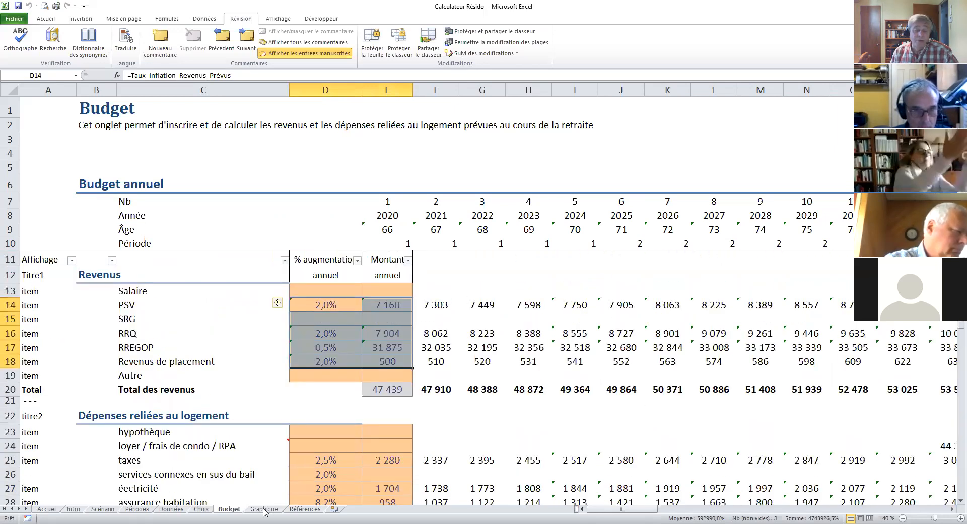
# Examine the Graphique sheet's chart comparing Revenus and Dépenses de logement by age
pyautogui.click(264, 509)
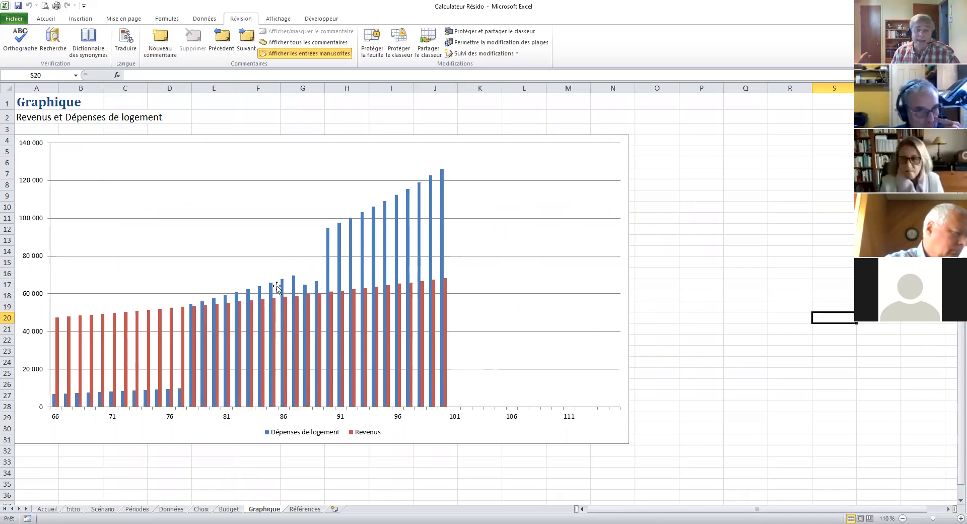
pyautogui.moveTo(295, 283)
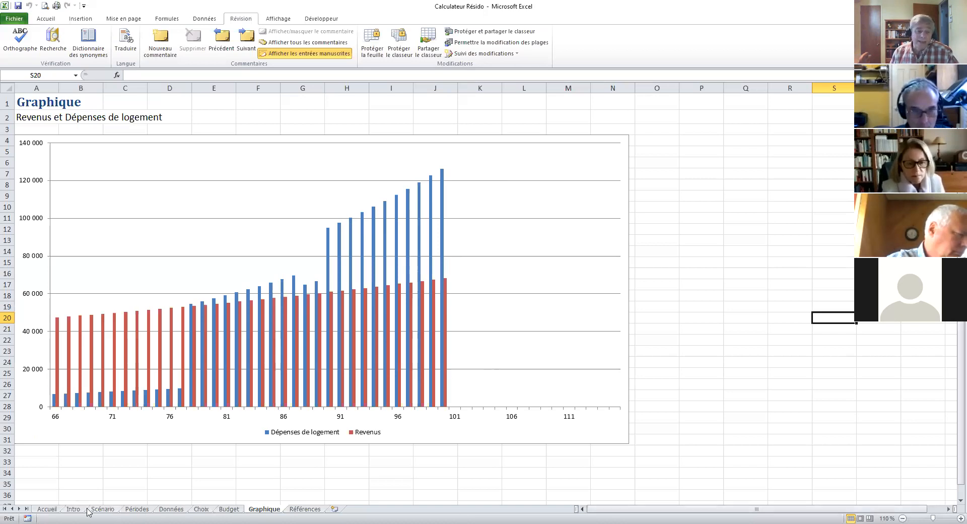
# Return to the Budget sheet and look over the Dépenses reliées au logement section
pyautogui.click(229, 509)
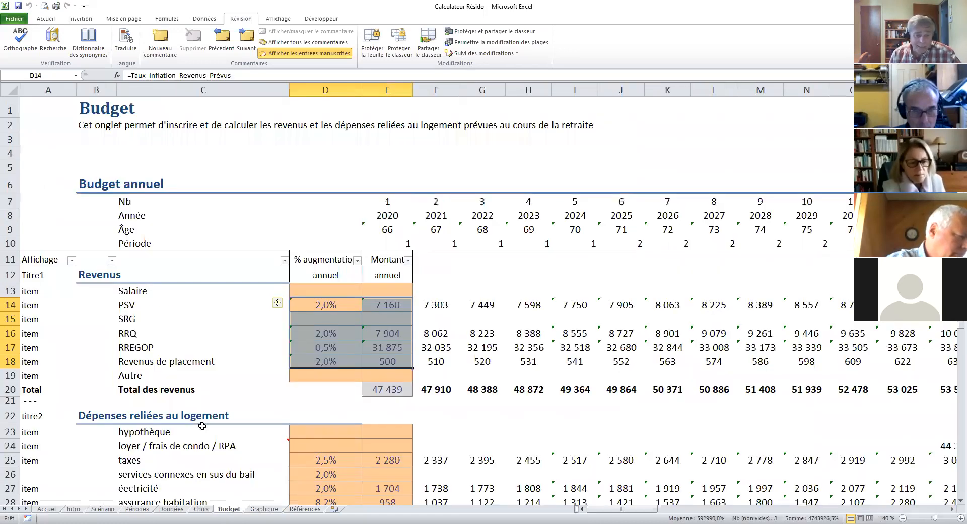
pyautogui.scroll(-3, 112, 298)
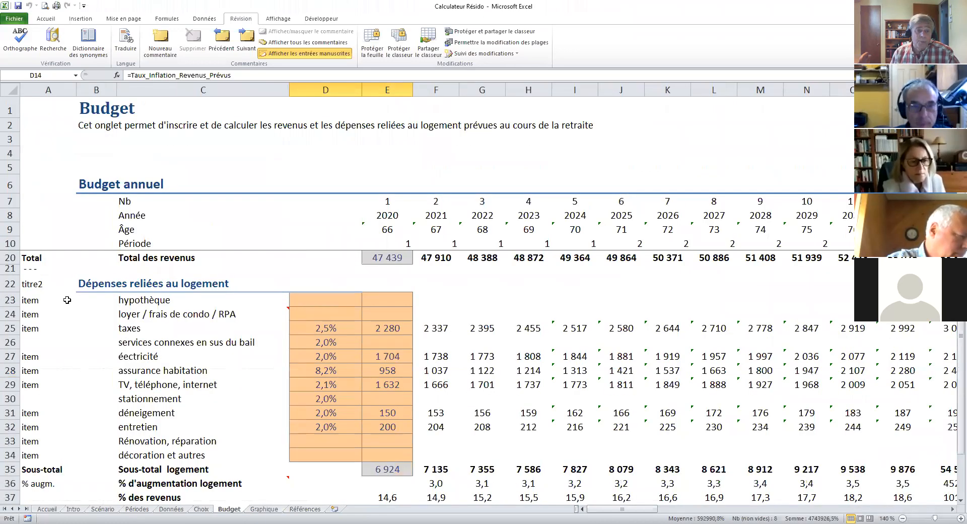
pyautogui.click(108, 286)
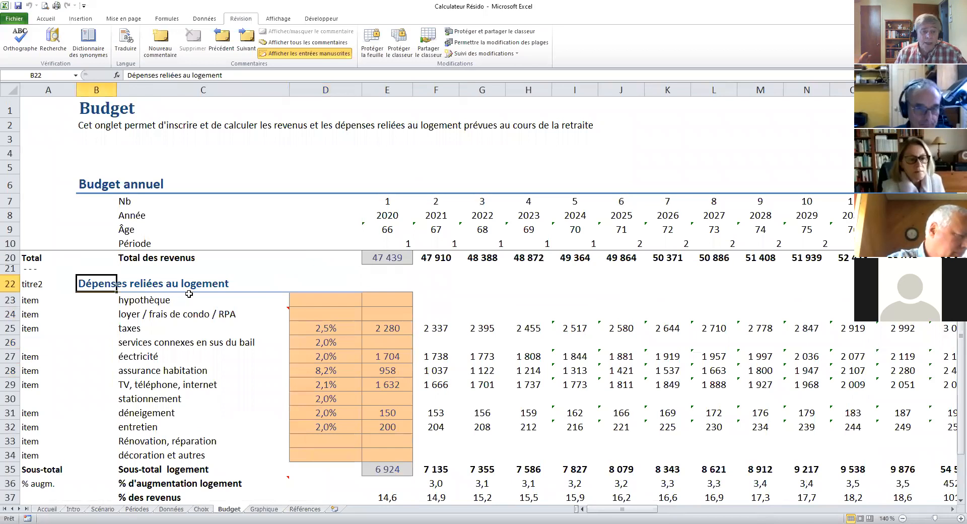
pyautogui.scroll(-2, 189, 294)
pyautogui.scroll(2, 177, 294)
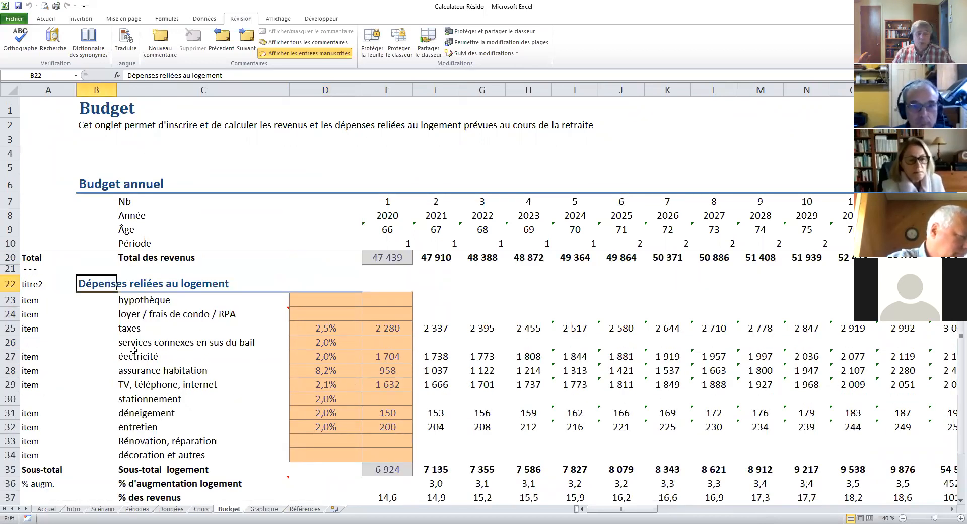
# Go through the housing expense items from hypothèque to services connexes en sus du bail
pyautogui.moveTo(142, 313)
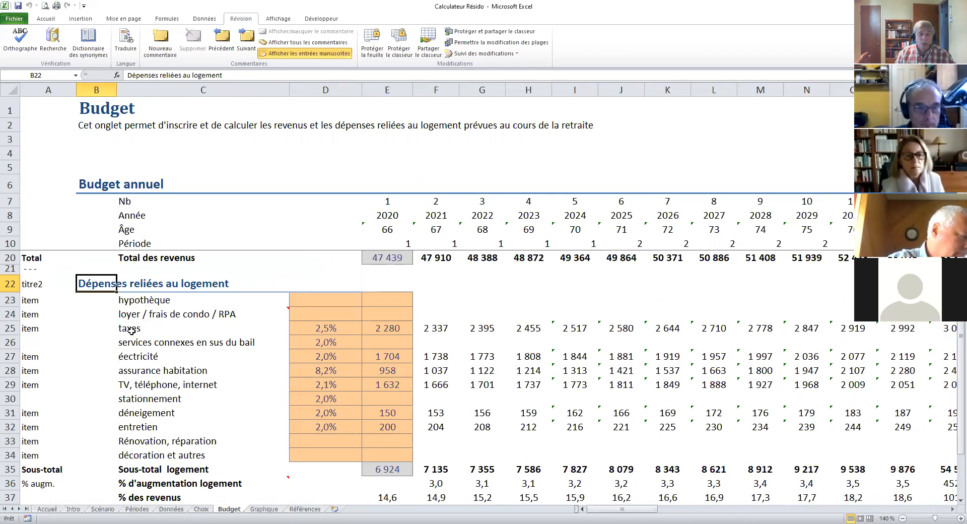
pyautogui.click(142, 303)
pyautogui.moveTo(142, 325); pyautogui.dragTo(143, 325)
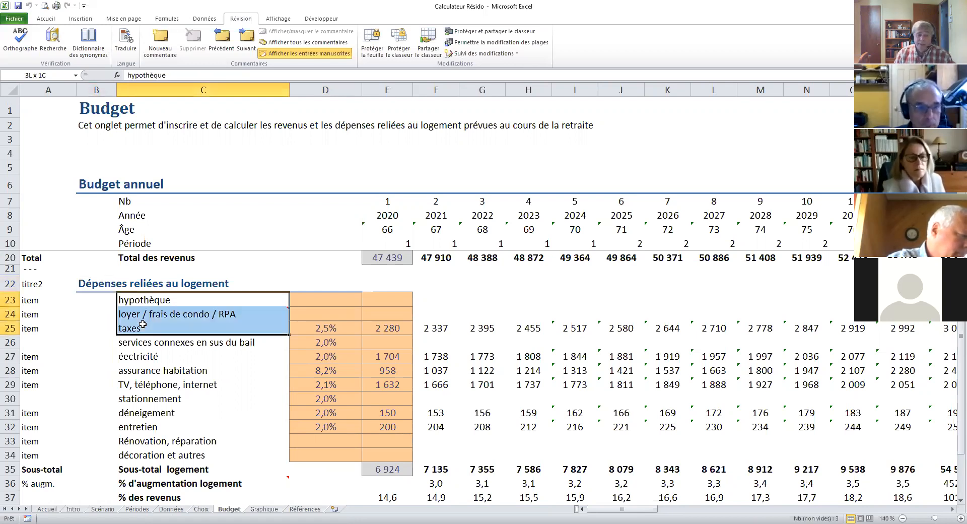
pyautogui.click(132, 328)
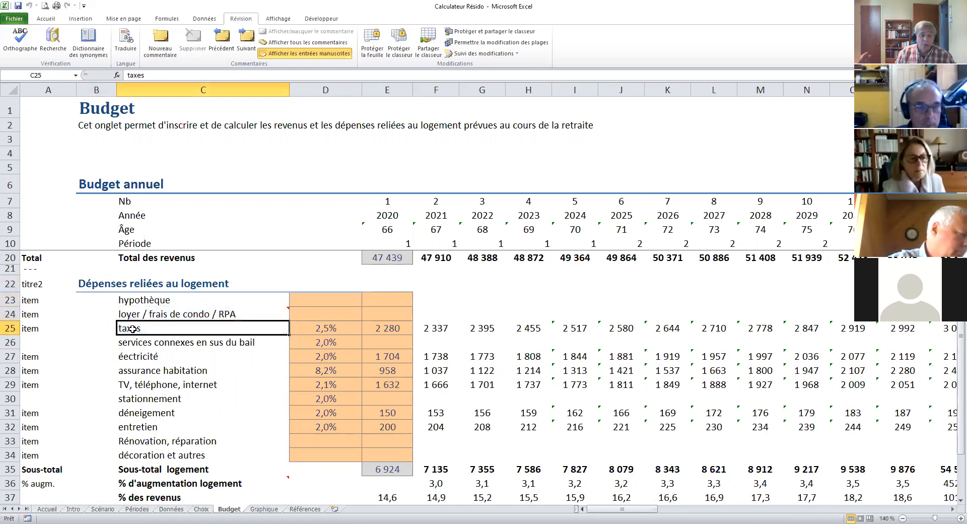
pyautogui.click(140, 347)
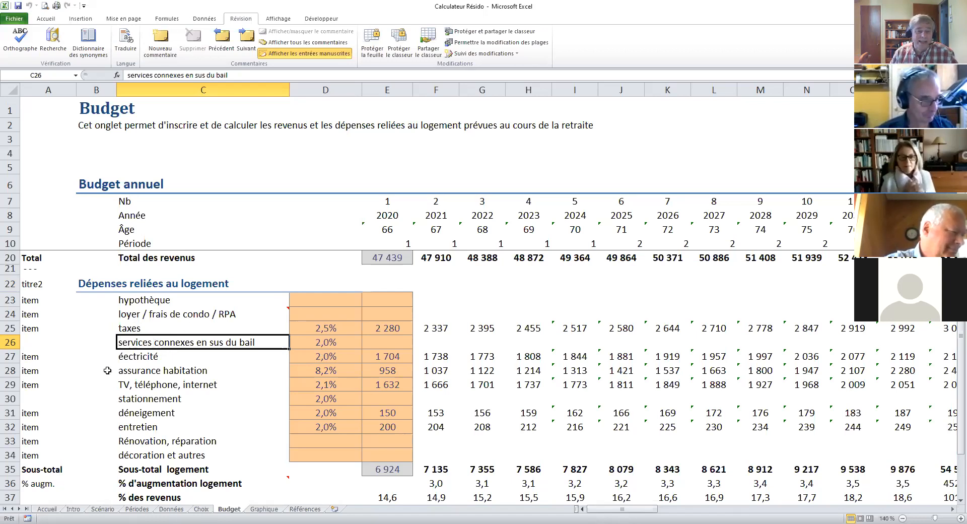
# Go through the housing expense items from assurance habitation to décoration et autres, then revisit the entretien item
pyautogui.click(149, 372)
pyautogui.click(143, 386)
pyautogui.click(162, 400)
pyautogui.click(160, 414)
pyautogui.click(132, 425)
pyautogui.click(140, 456)
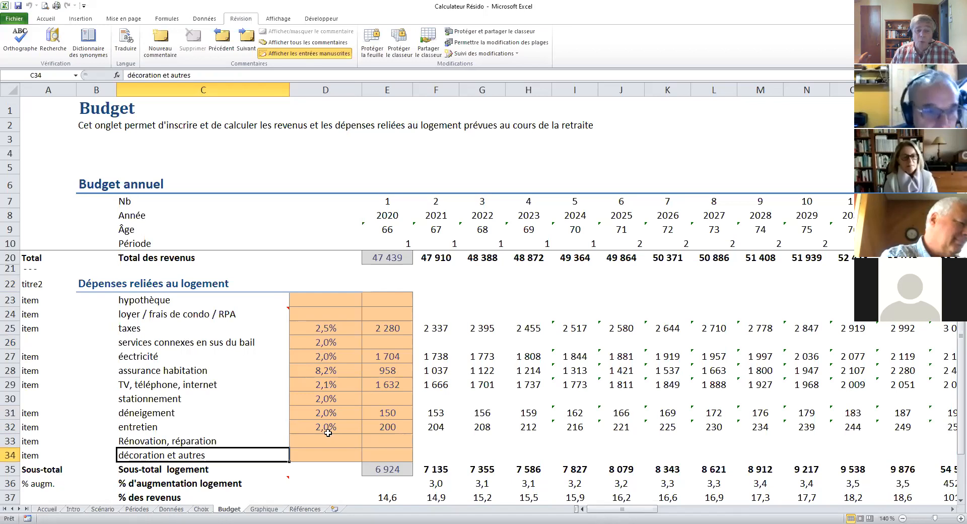
pyautogui.scroll(-1, 328, 433)
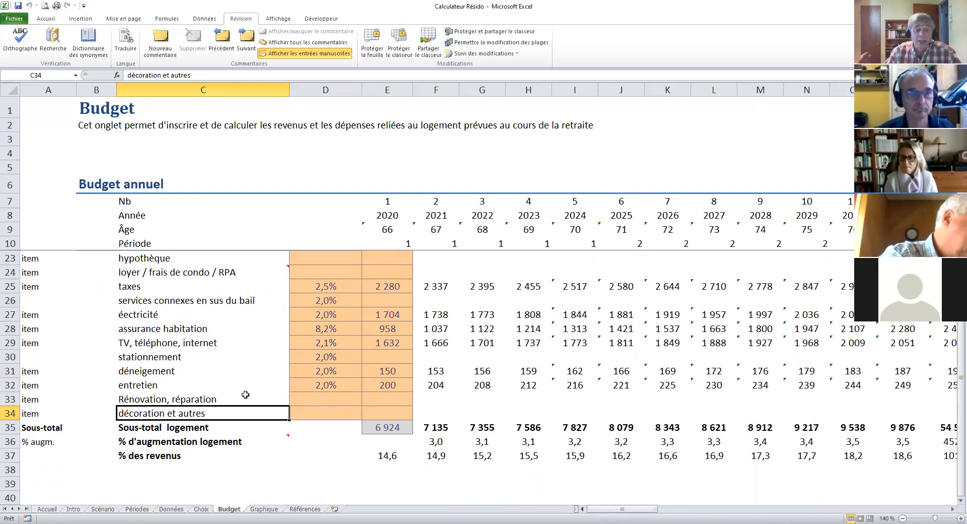
pyautogui.click(131, 387)
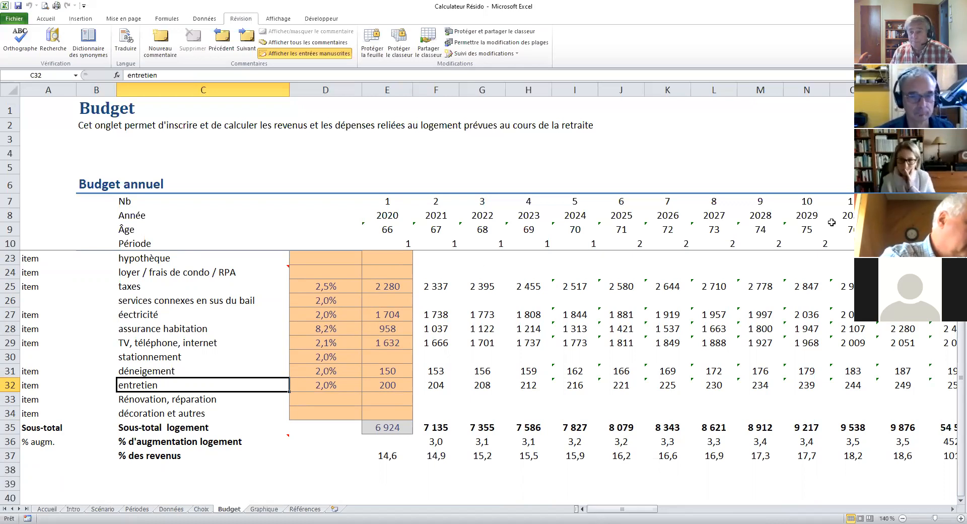
pyautogui.scroll(1, 405, 192)
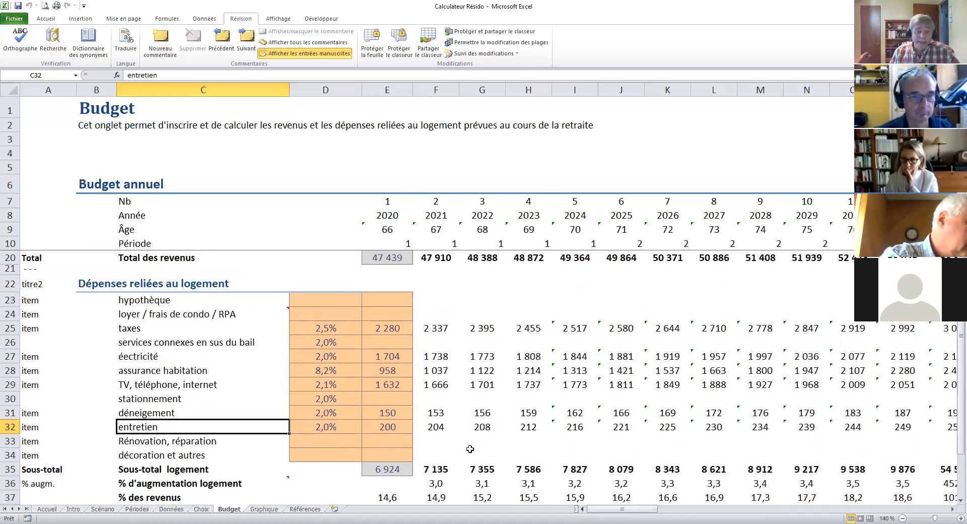
# Look through the Références sheet from the REER/FERR withdrawal rates up to the Liste des années, then return to the Budget sheet
pyautogui.click(305, 509)
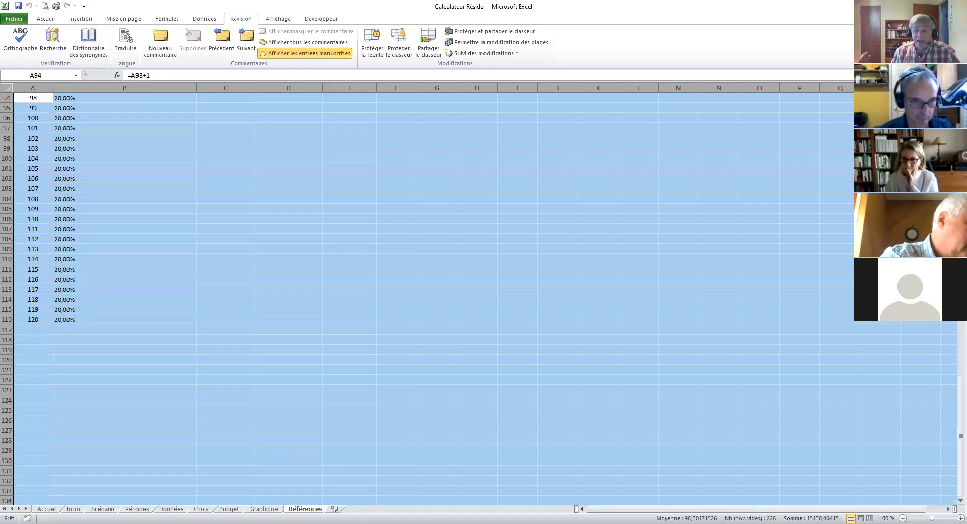
pyautogui.moveTo(885, 511); pyautogui.dragTo(872, 511)
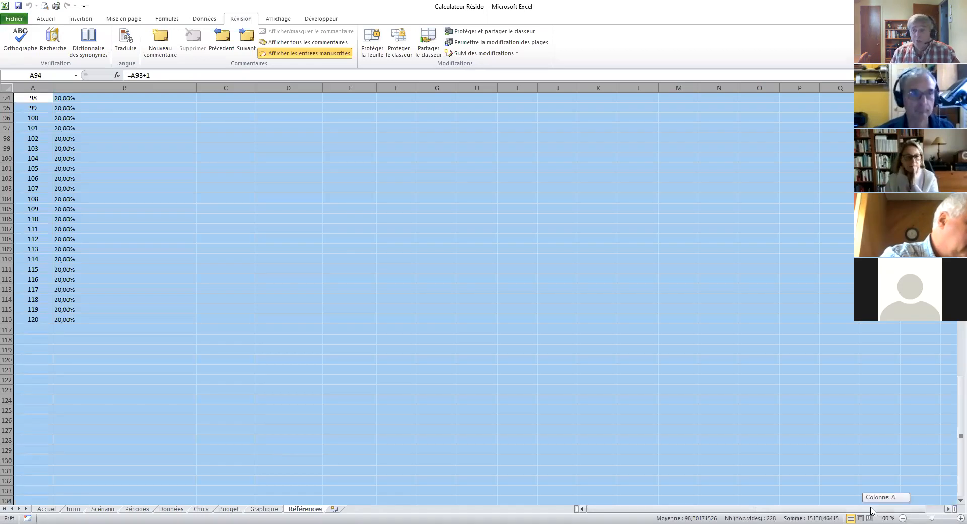
pyautogui.click(961, 352)
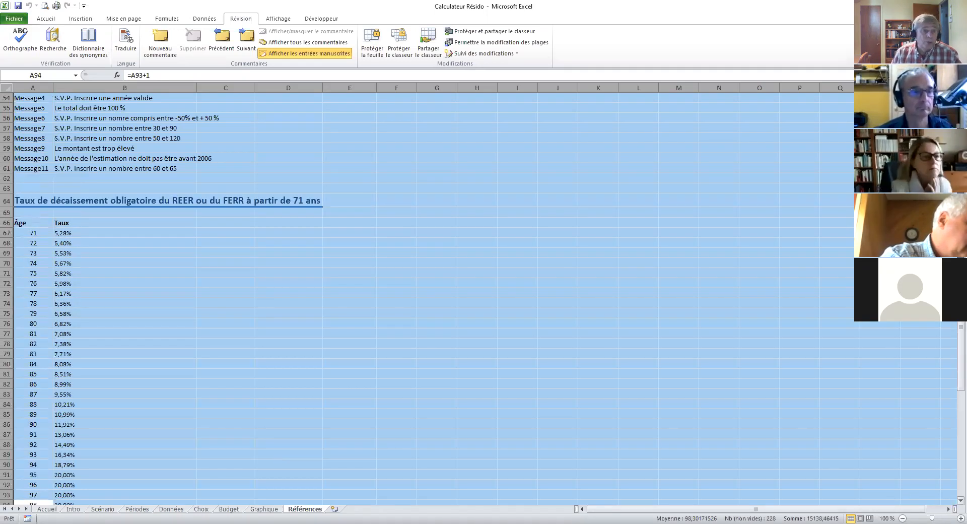
pyautogui.click(961, 226)
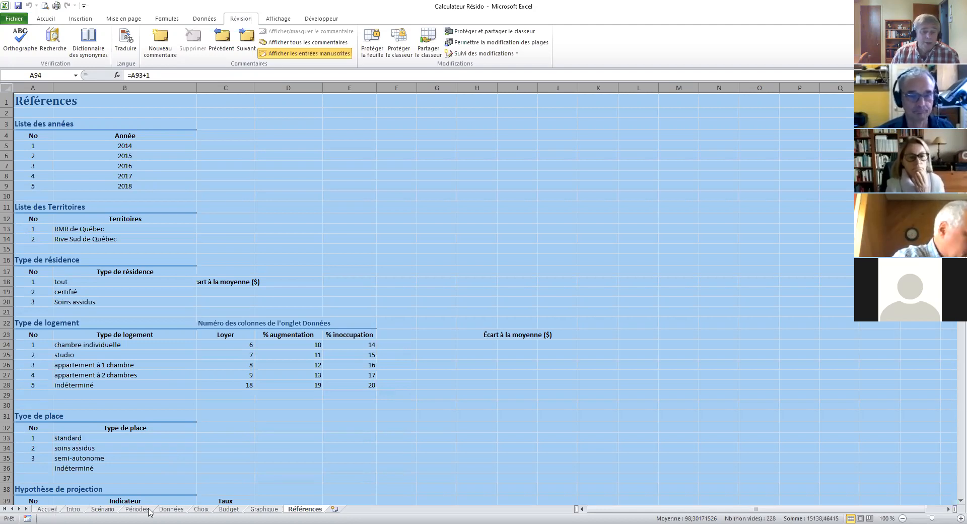
pyautogui.click(227, 509)
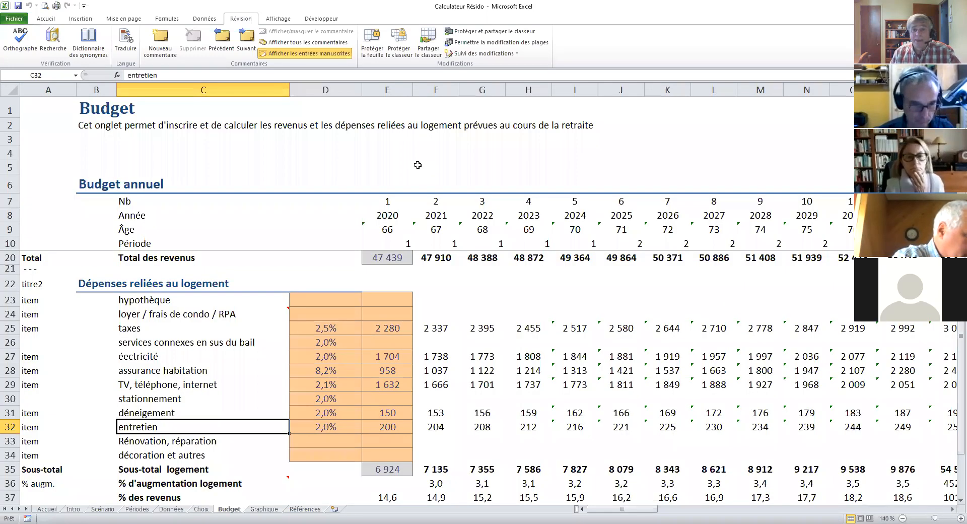